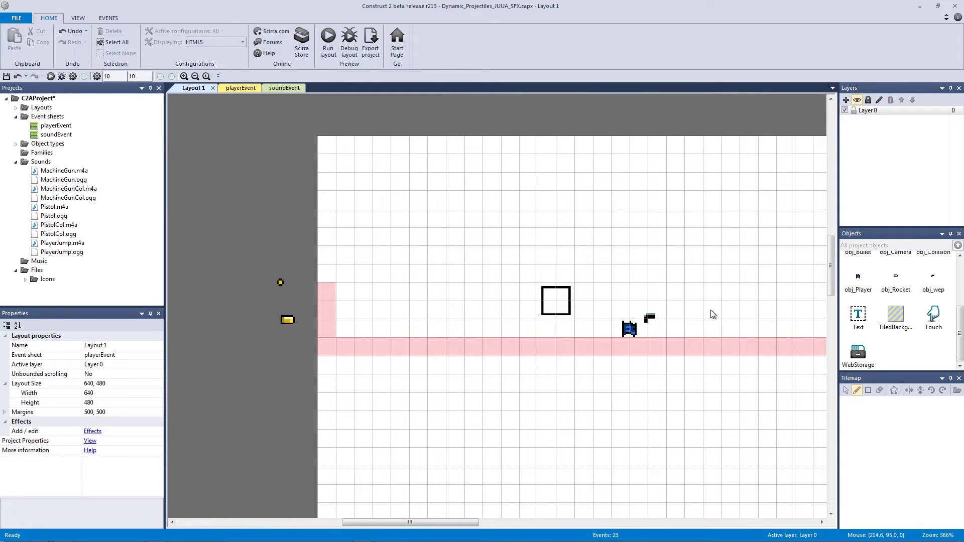
# - Open the obj_wep sprite's image editor on its ID_PISTOL animation
pyautogui.doubleClick(649, 318)
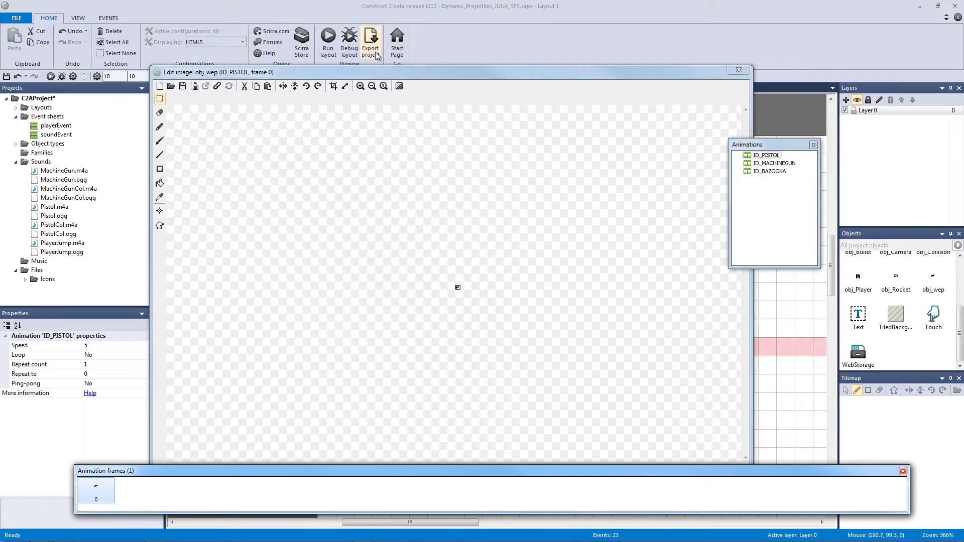
# - Zoom in and compare the ID_PISTOL, ID_MACHINEGUN and ID_BAZOOKA weapon images
pyautogui.click(360, 86)
pyautogui.click(360, 86)
pyautogui.click(360, 86)
pyautogui.click(360, 86)
pyautogui.click(776, 172)
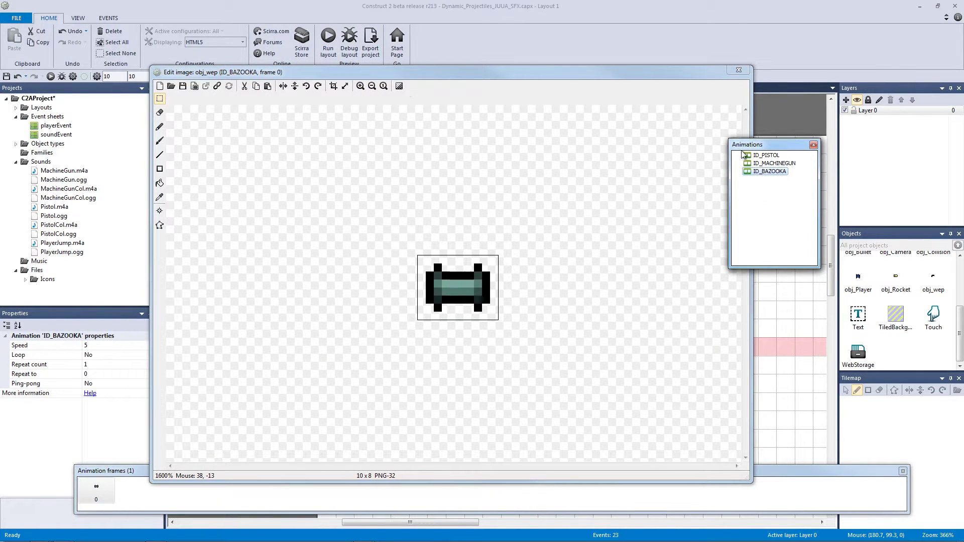
pyautogui.click(763, 164)
pyautogui.click(764, 156)
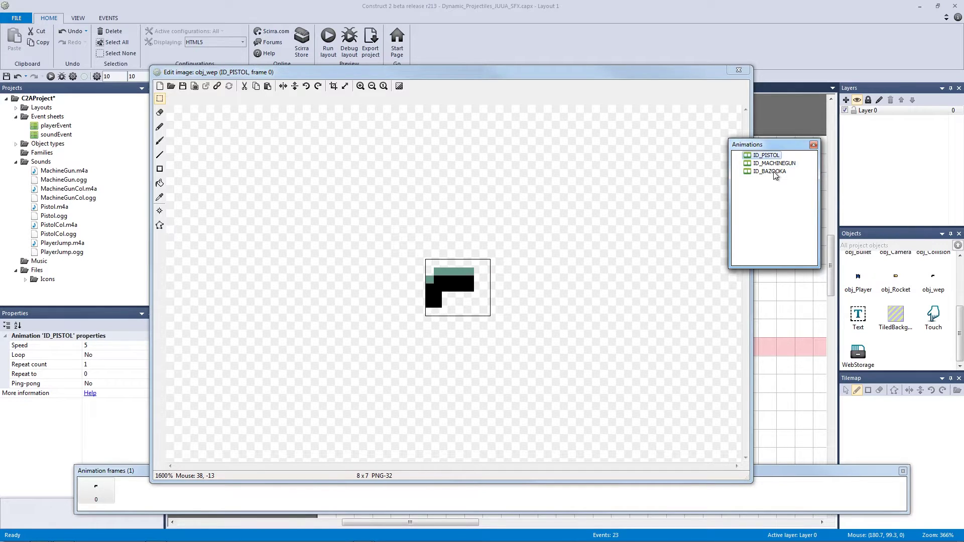
pyautogui.click(775, 172)
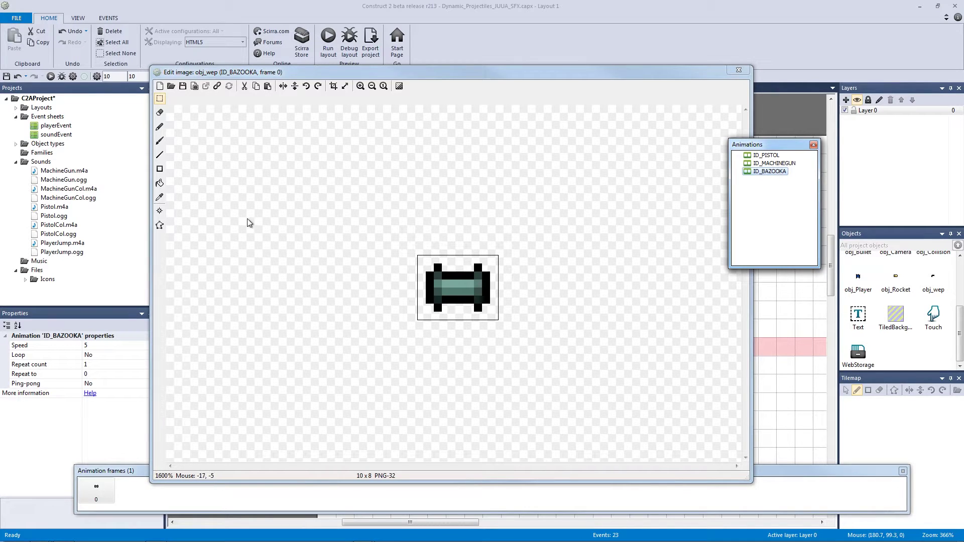
# - Apply the Origin point at 2, 5 to all weapon animations
pyautogui.click(159, 211)
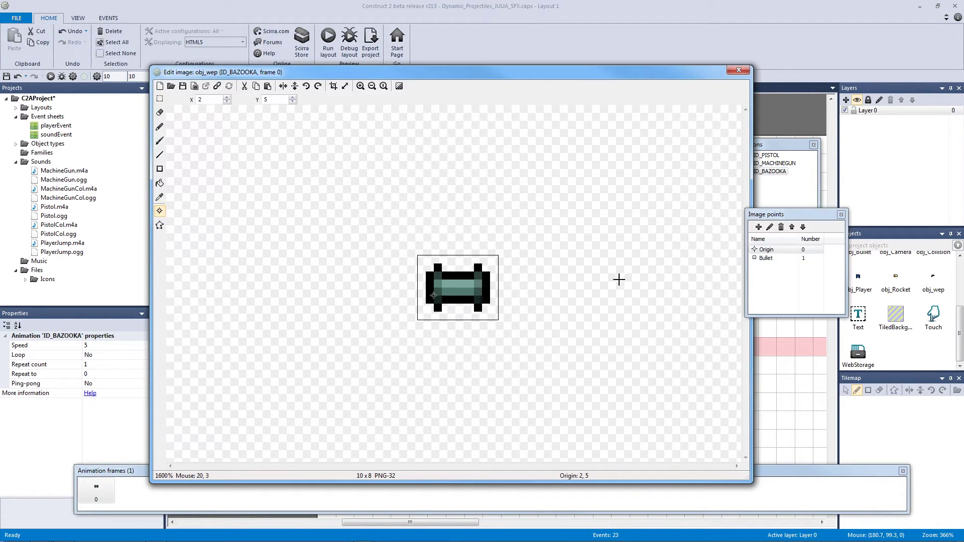
pyautogui.click(768, 164)
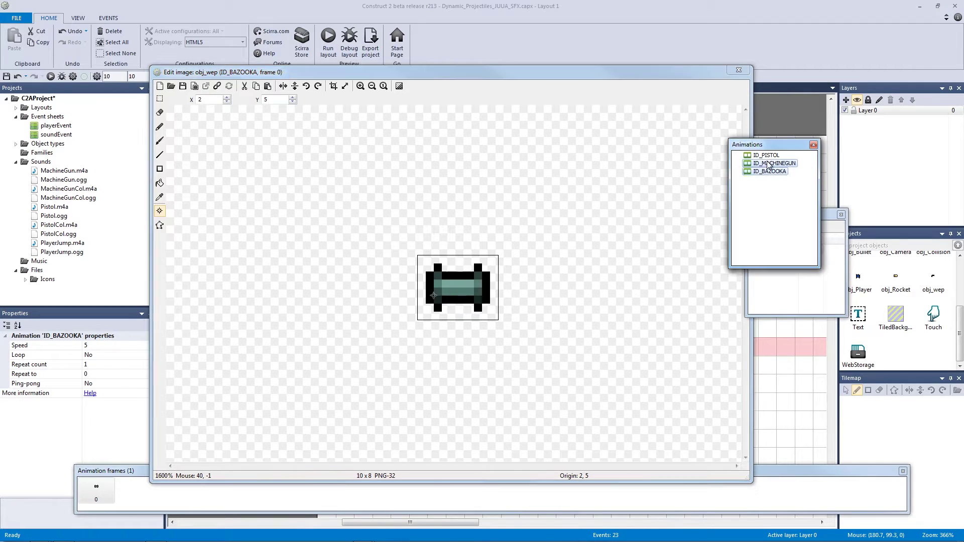
pyautogui.click(810, 311)
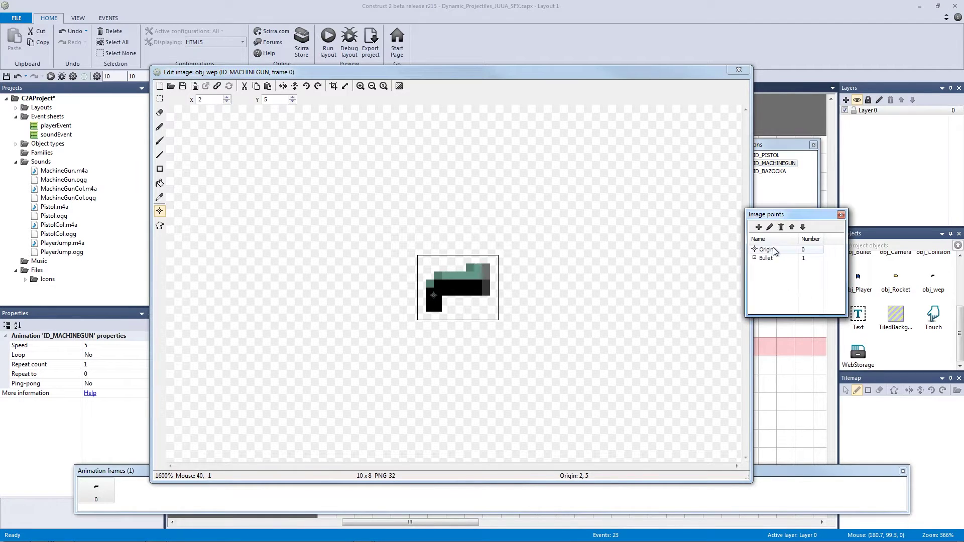
pyautogui.rightClick(776, 250)
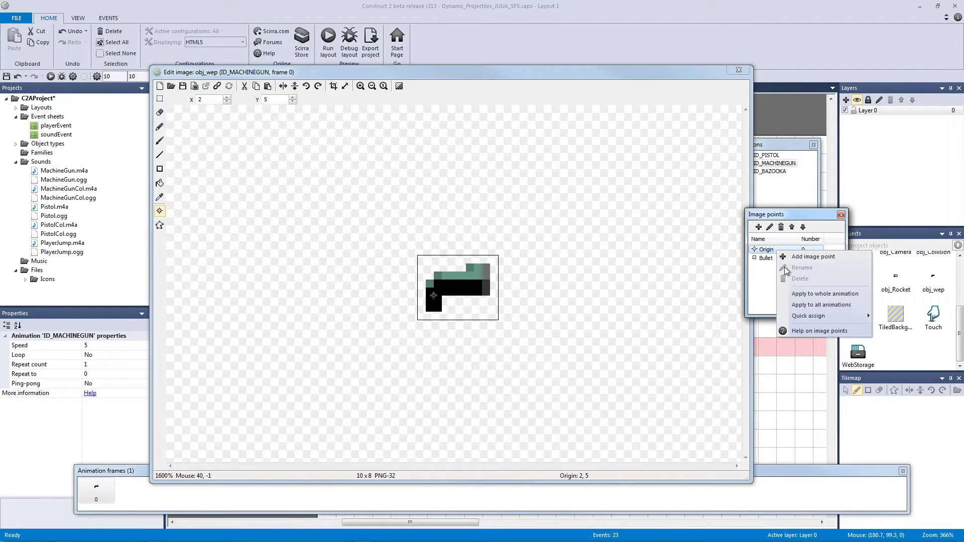
pyautogui.click(811, 305)
# - Check ID_BAZOOKA's Bullet point at 10, 3 and its collision polygon, then close the editor
pyautogui.click(768, 172)
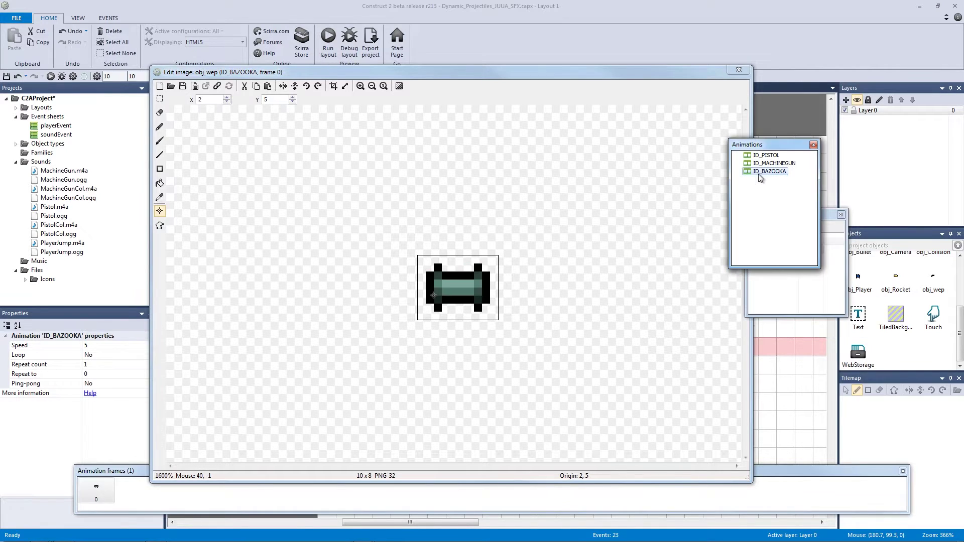
pyautogui.click(811, 281)
pyautogui.click(768, 259)
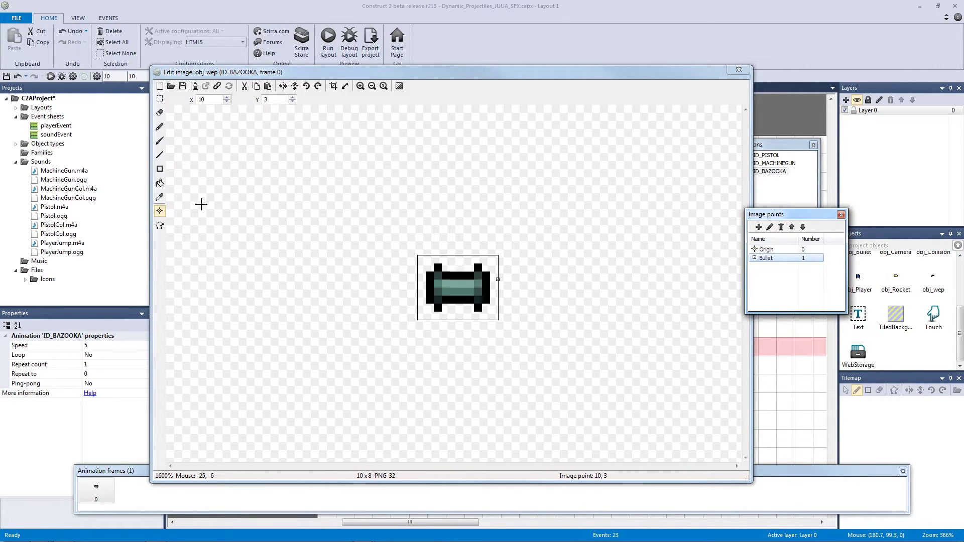
pyautogui.click(160, 225)
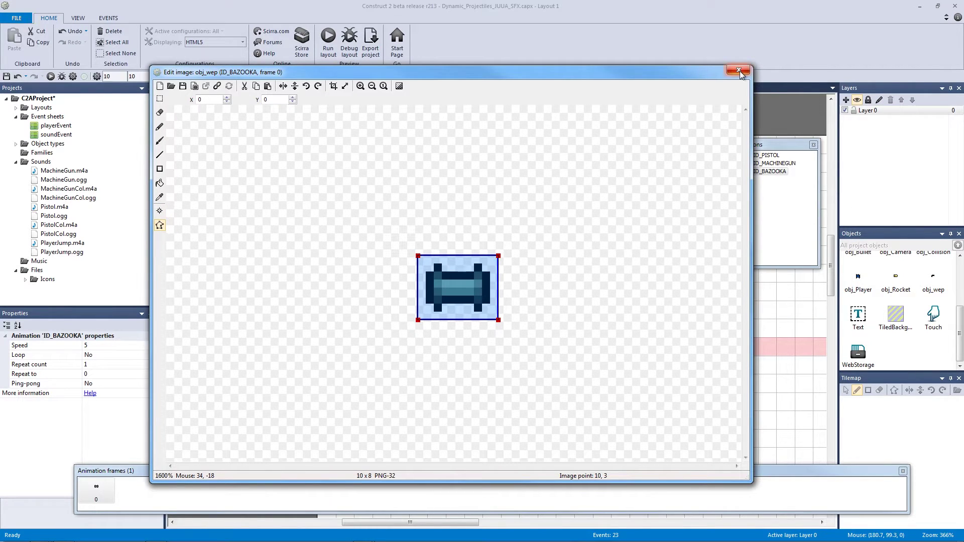
pyautogui.click(738, 71)
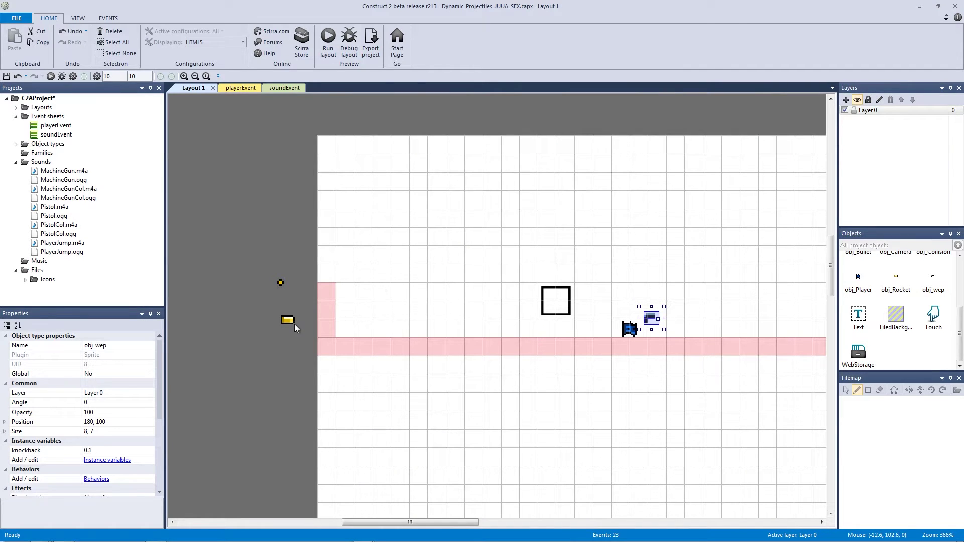
pyautogui.moveTo(297, 353); pyautogui.dragTo(254, 319)
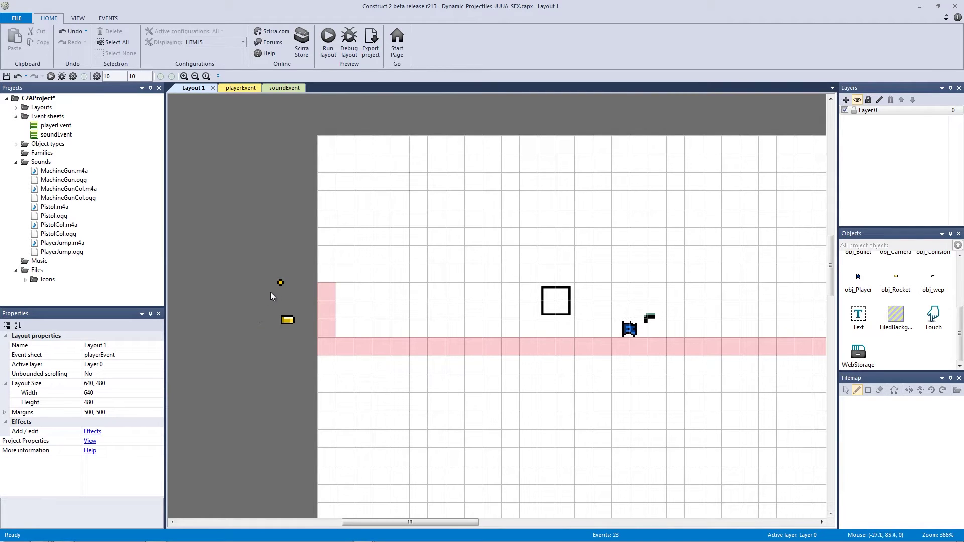
pyautogui.doubleClick(280, 283)
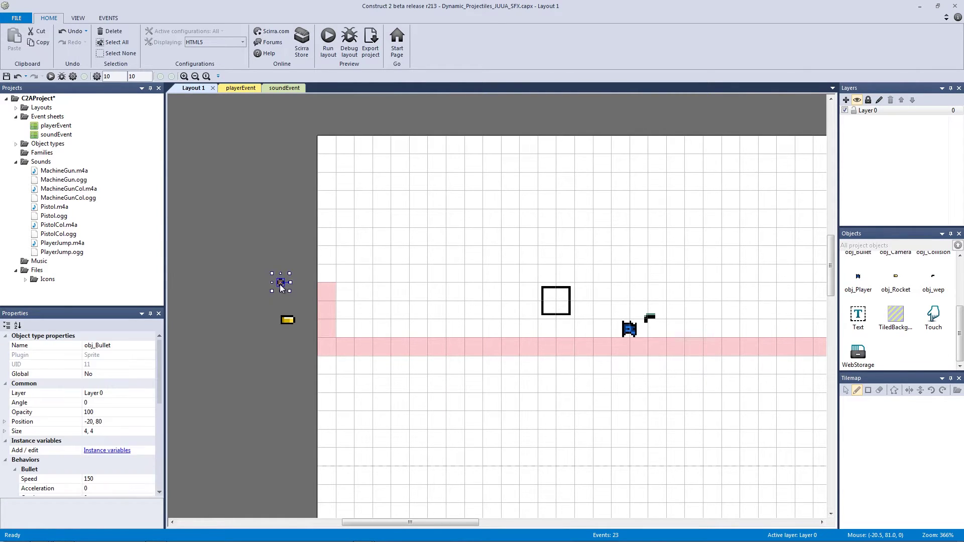
pyautogui.click(359, 90)
pyautogui.click(359, 90)
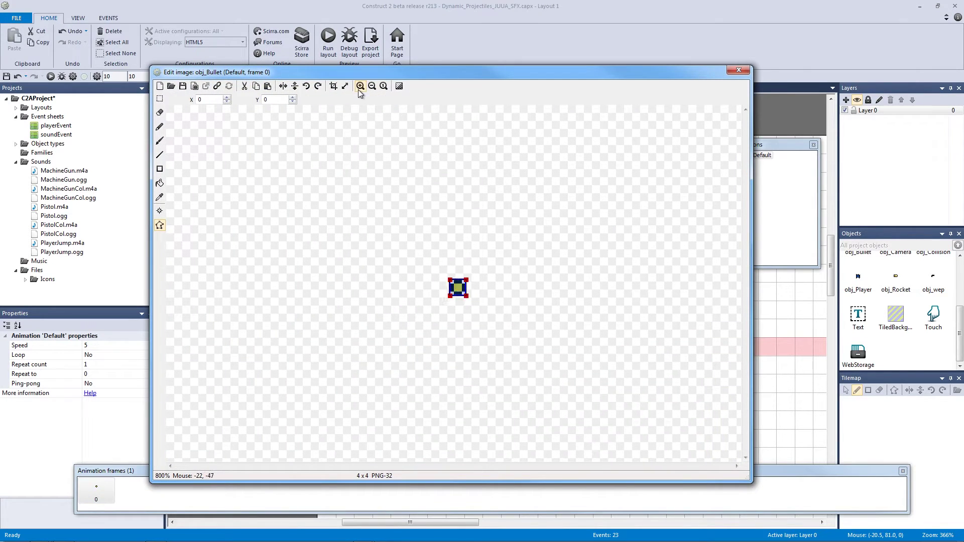
pyautogui.click(359, 90)
pyautogui.click(359, 90)
pyautogui.click(791, 224)
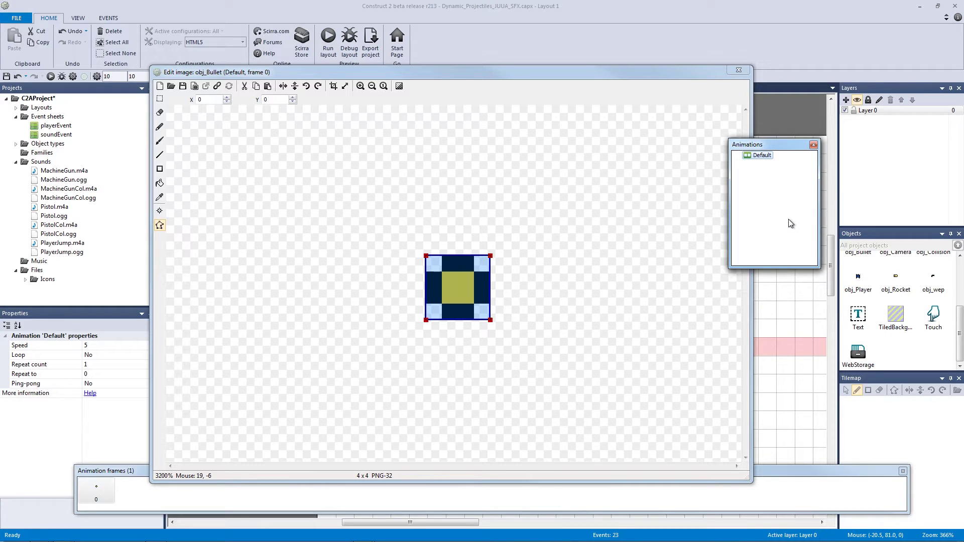
pyautogui.click(738, 70)
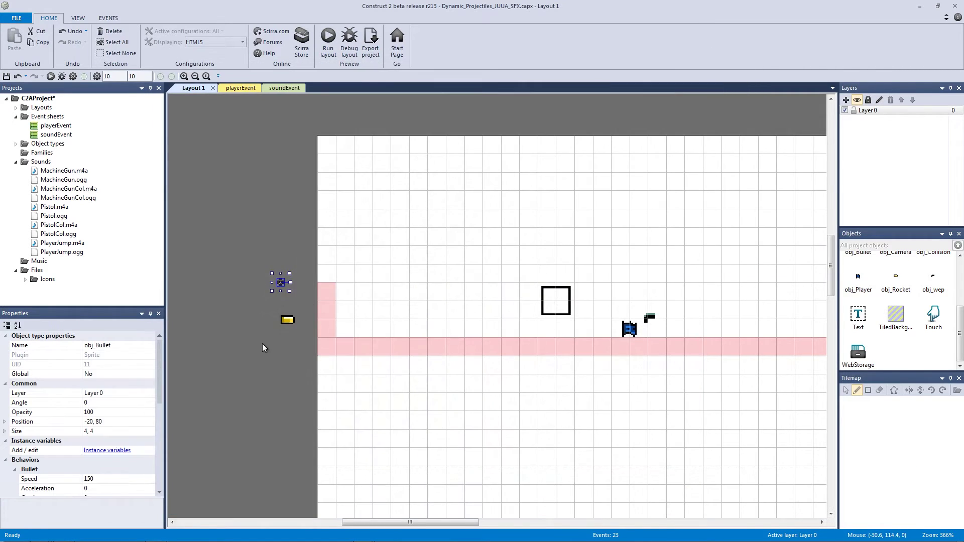
pyautogui.click(289, 320)
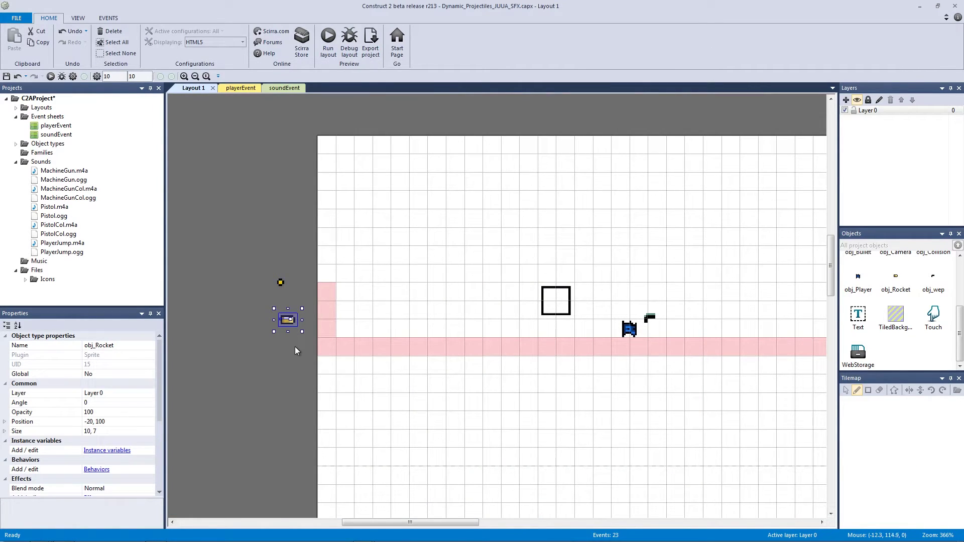
pyautogui.moveTo(255, 267); pyautogui.dragTo(293, 288)
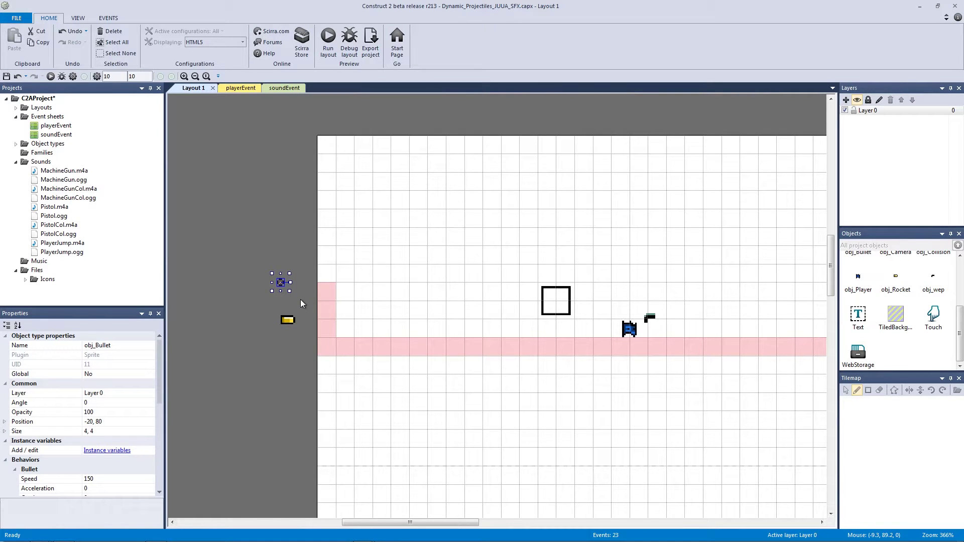
pyautogui.moveTo(271, 307); pyautogui.dragTo(299, 334)
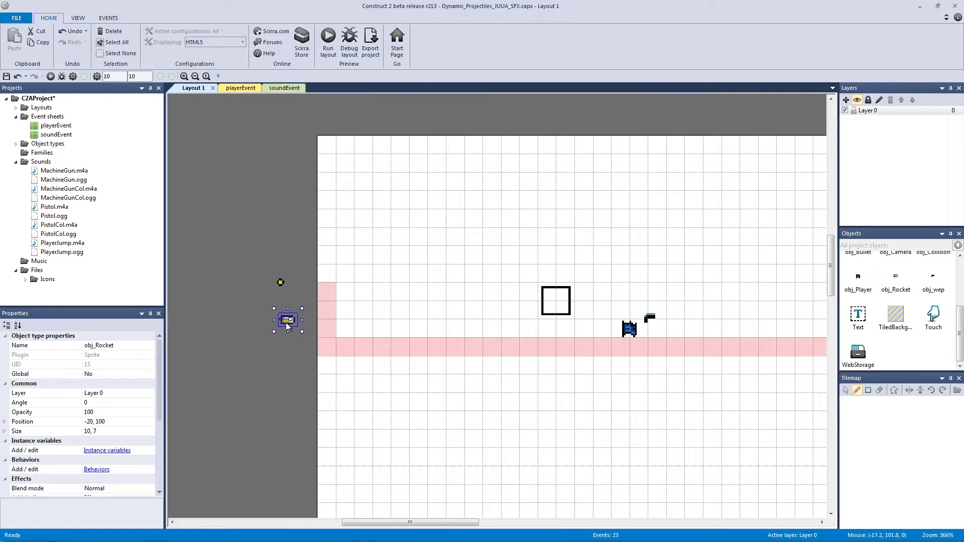
# - Zoom into obj_Rocket's 10 x 7 image, keep its canvas size, and place its origin at pixel 1, 3
pyautogui.doubleClick(288, 320)
pyautogui.click(345, 86)
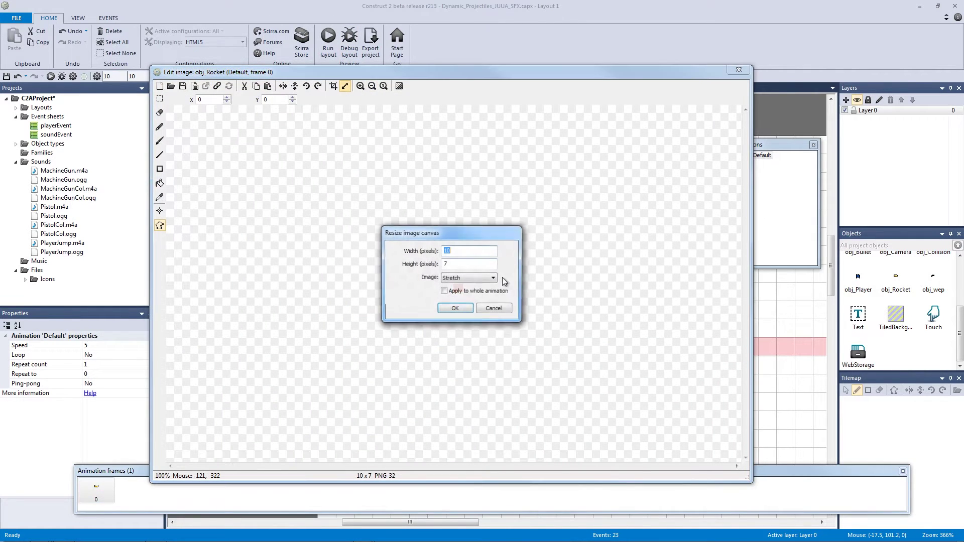
pyautogui.click(491, 308)
pyautogui.click(360, 86)
pyautogui.click(360, 85)
pyautogui.click(360, 86)
pyautogui.click(360, 86)
pyautogui.click(359, 86)
pyautogui.moveTo(286, 76); pyautogui.dragTo(342, 74)
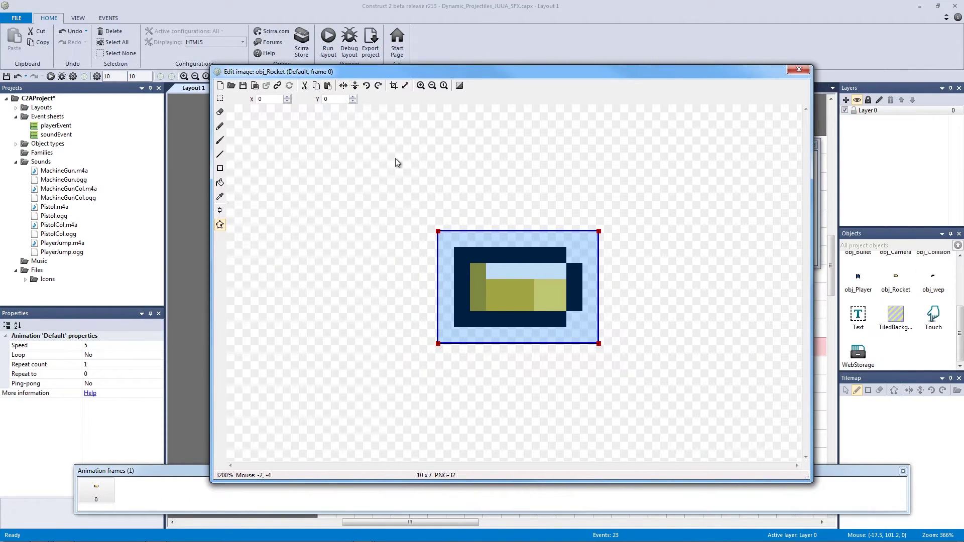
pyautogui.click(221, 211)
pyautogui.click(459, 287)
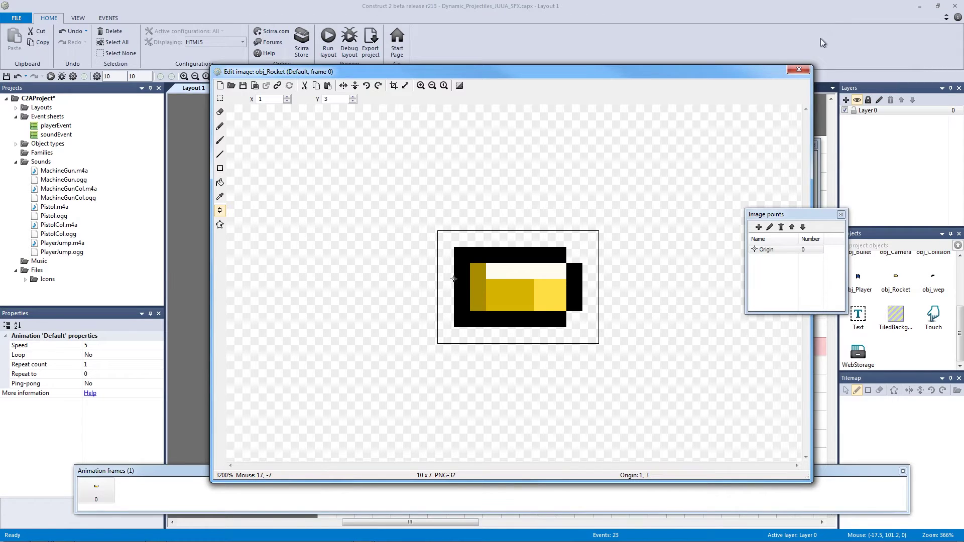
pyautogui.click(798, 70)
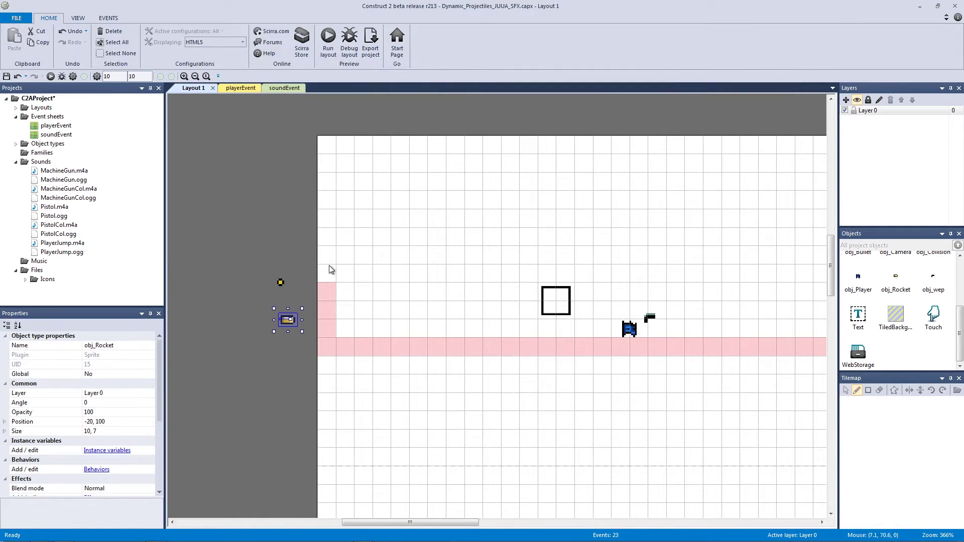
# - Add a Bullet behavior to obj_Rocket, found by searching 'bull', keeping speed 400
pyautogui.click(293, 249)
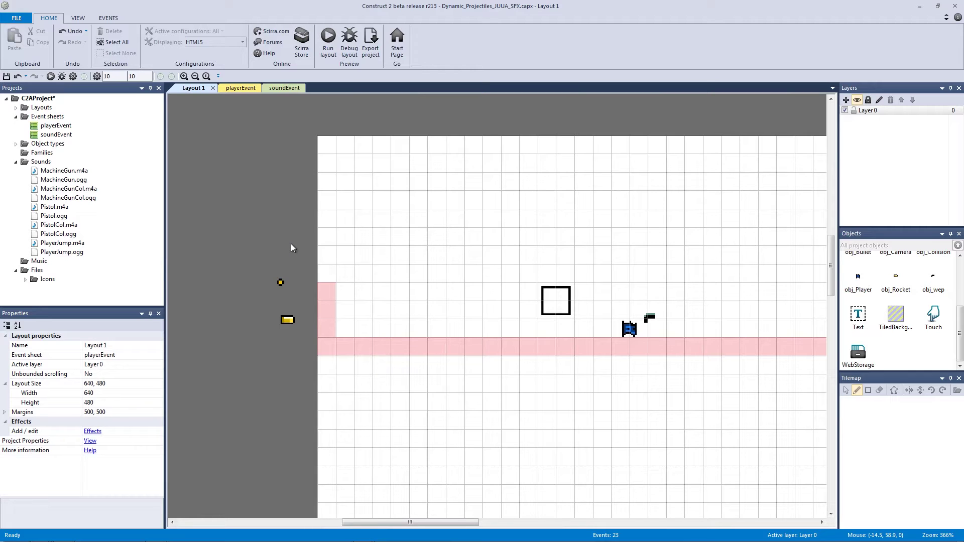
pyautogui.click(290, 320)
pyautogui.moveTo(162, 384); pyautogui.dragTo(161, 410)
pyautogui.click(105, 423)
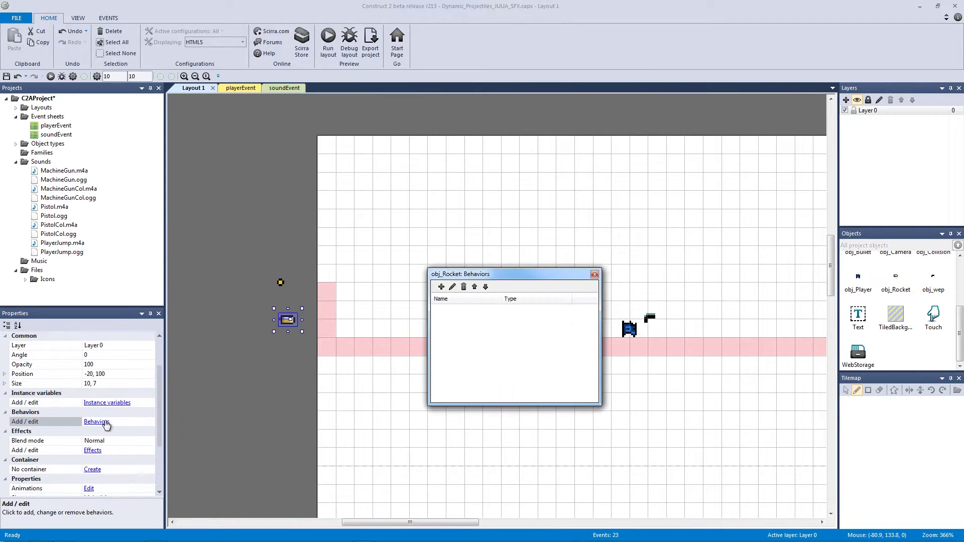
pyautogui.click(439, 286)
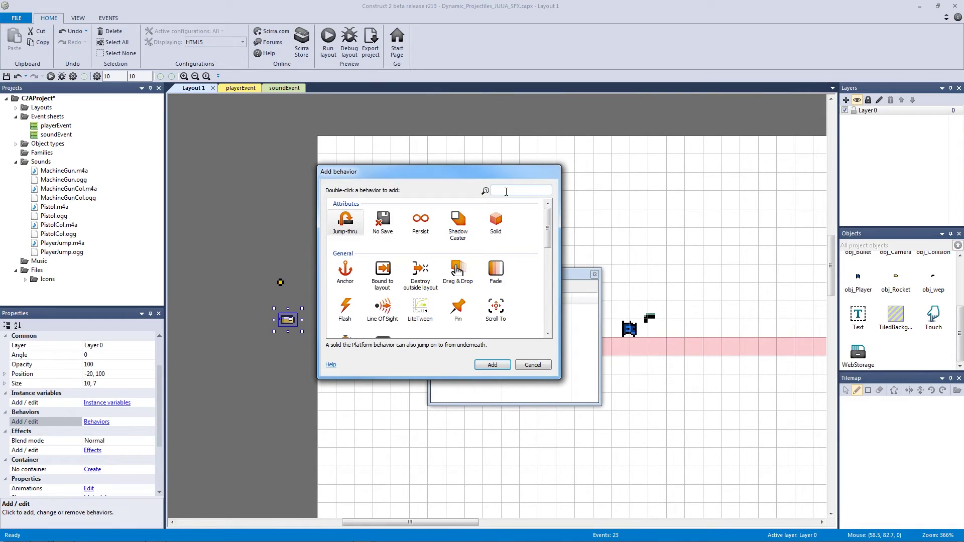
pyautogui.write('bu')
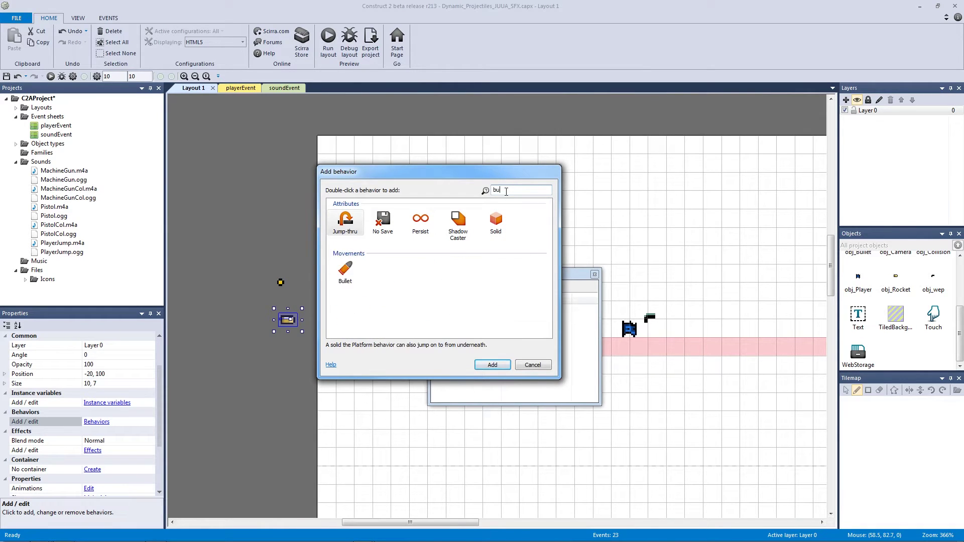
pyautogui.write('ll')
pyautogui.press('Return')
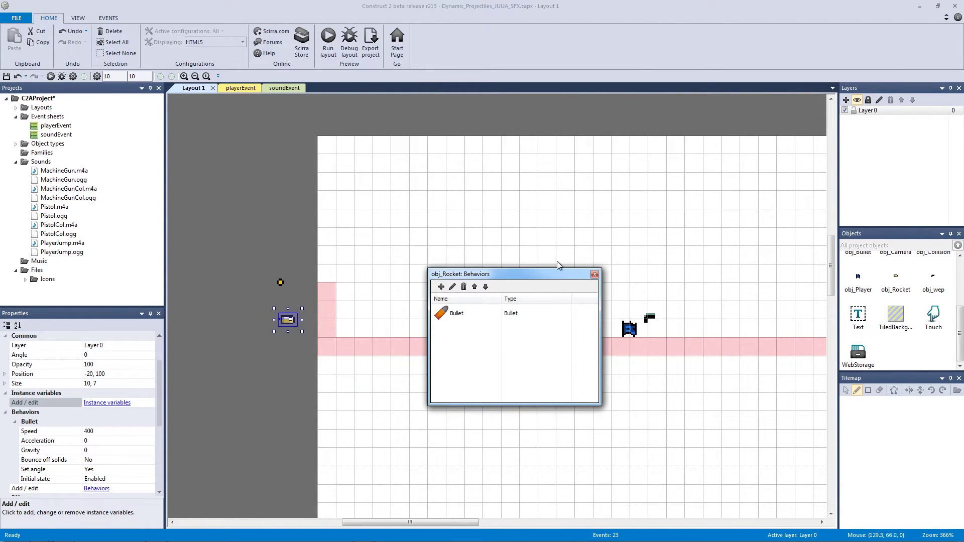
pyautogui.click(594, 273)
pyautogui.click(283, 240)
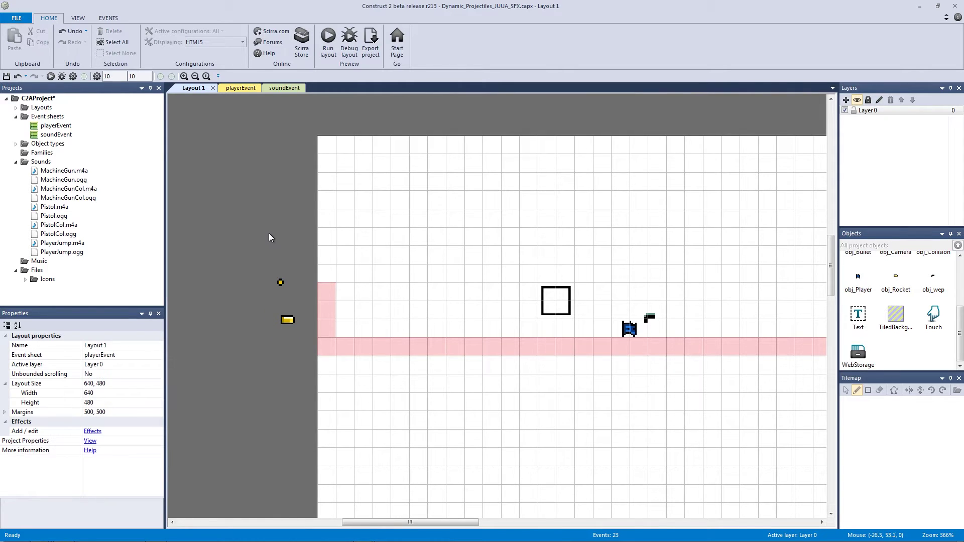
# - Insert a Particles object and place its emitter left of the layout
pyautogui.doubleClick(239, 237)
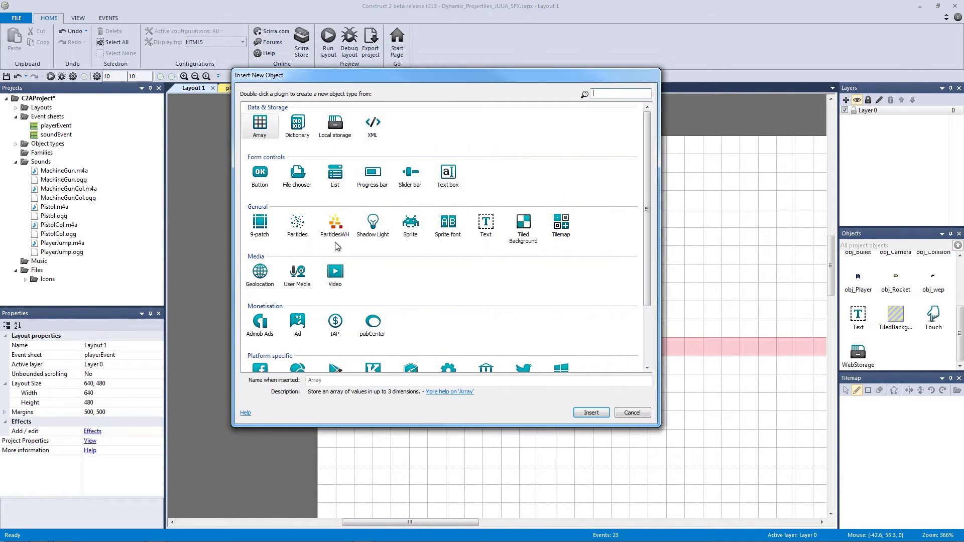
pyautogui.doubleClick(298, 225)
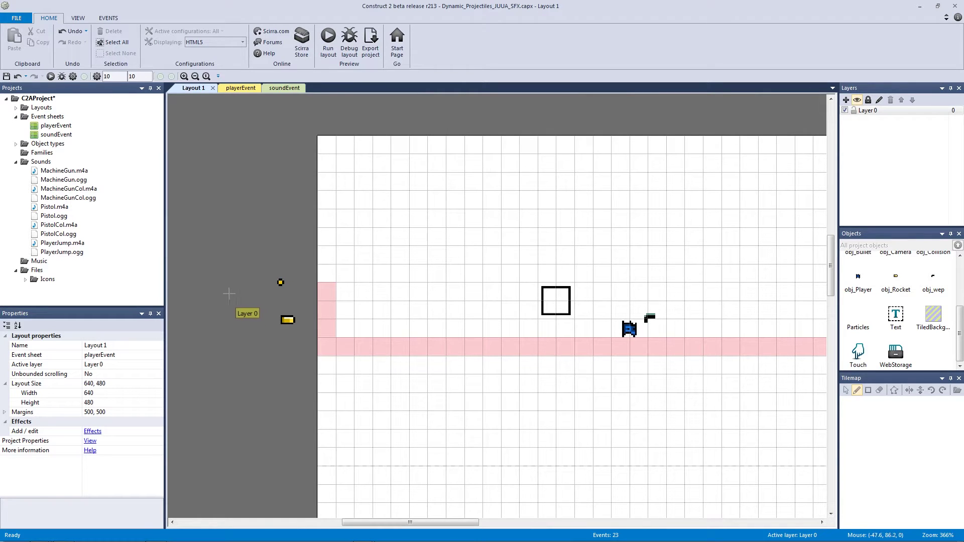
pyautogui.click(234, 294)
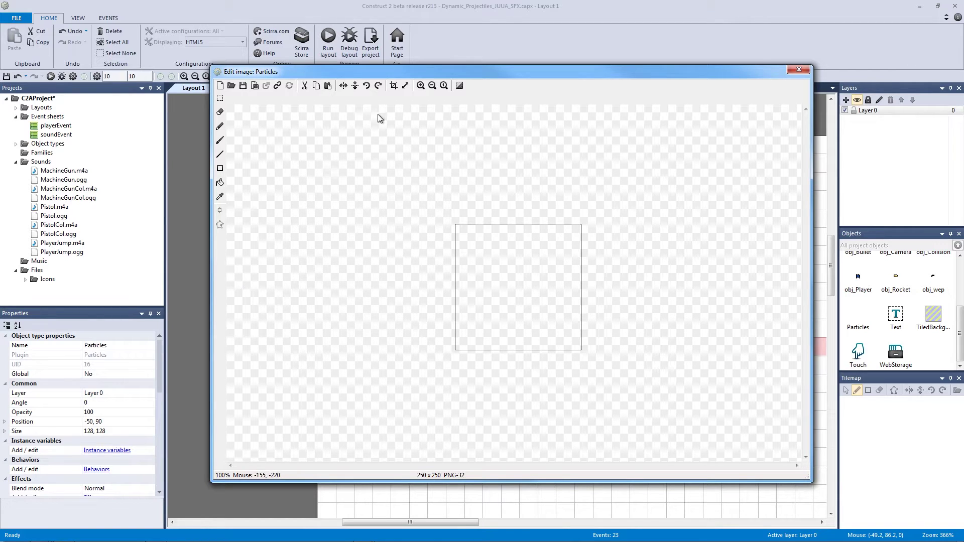
# - Crop the particle image from 250 x 250 down to the 11 x 11 dark dot
pyautogui.click(525, 242)
pyautogui.scroll(4, 523, 238)
pyautogui.scroll(1, 443, 224)
pyautogui.moveTo(370, 206); pyautogui.dragTo(594, 367)
pyautogui.scroll(-4, 376, 226)
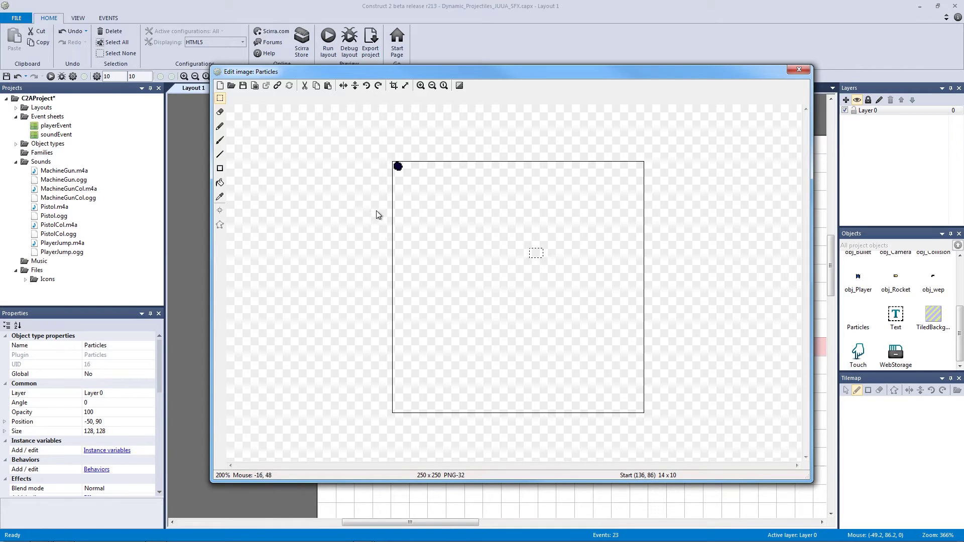
pyautogui.click(304, 155)
pyautogui.moveTo(334, 136); pyautogui.dragTo(382, 174)
pyautogui.hotkey('ctrl', 'z')
pyautogui.hotkey('ctrl', 'a')
pyautogui.click(382, 170)
pyautogui.click(394, 85)
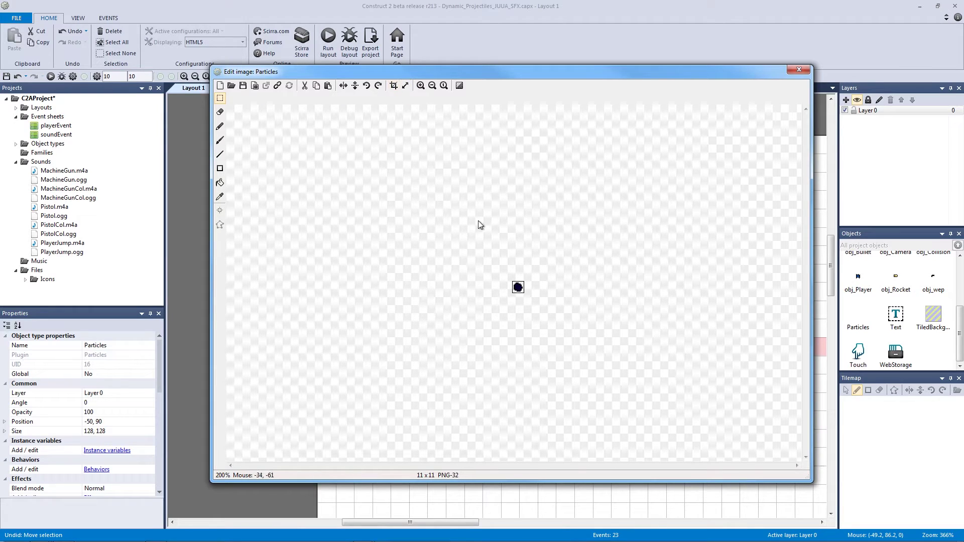
pyautogui.scroll(5, 478, 221)
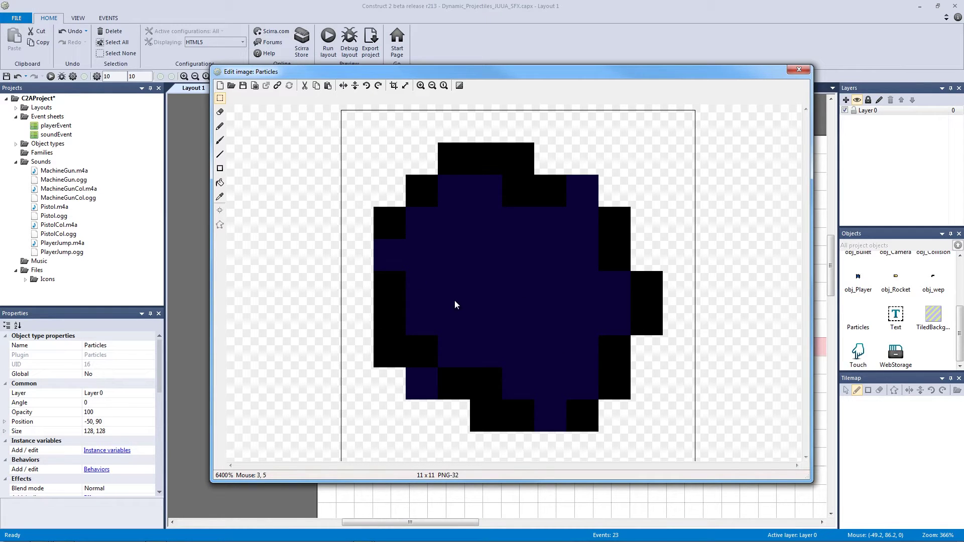
# - Keep the dot image and move the particle emitter left to -170, 80
pyautogui.click(798, 69)
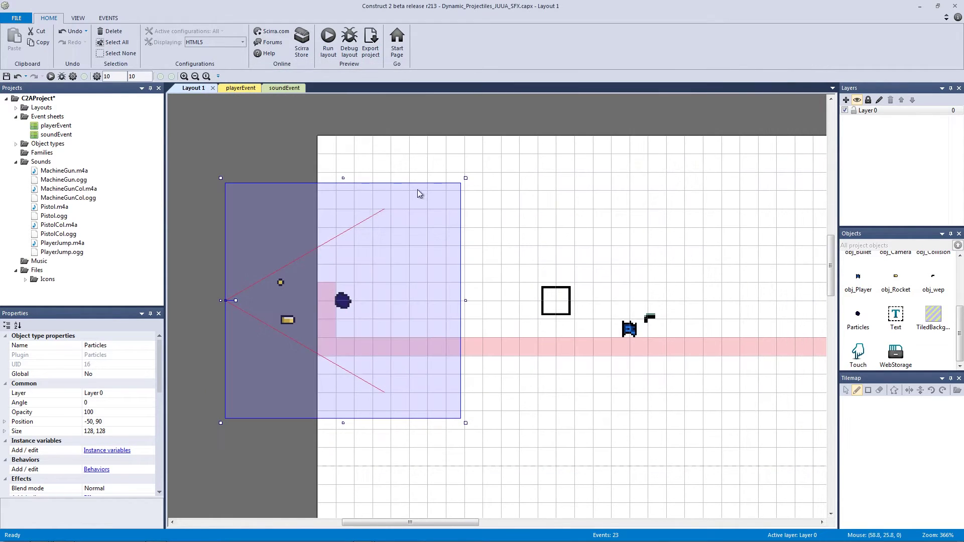
pyautogui.keyDown('ctrl'); pyautogui.scroll(-1, 318, 271); pyautogui.keyUp('ctrl')
pyautogui.hscroll(-3, 318, 271)
pyautogui.moveTo(486, 300); pyautogui.dragTo(303, 285)
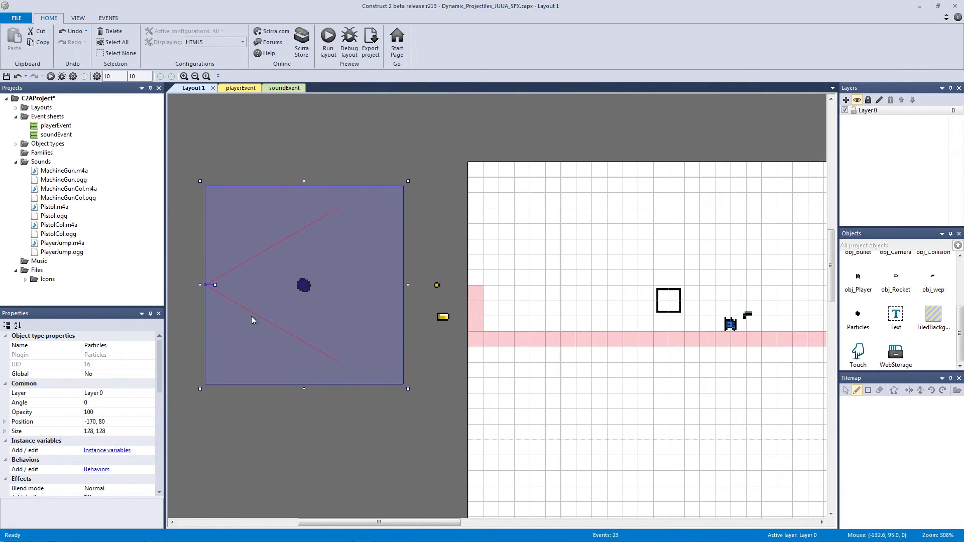
# - Rename the particle object to obj_particle_rocket and save the project
pyautogui.click(120, 344)
pyautogui.write('ob')
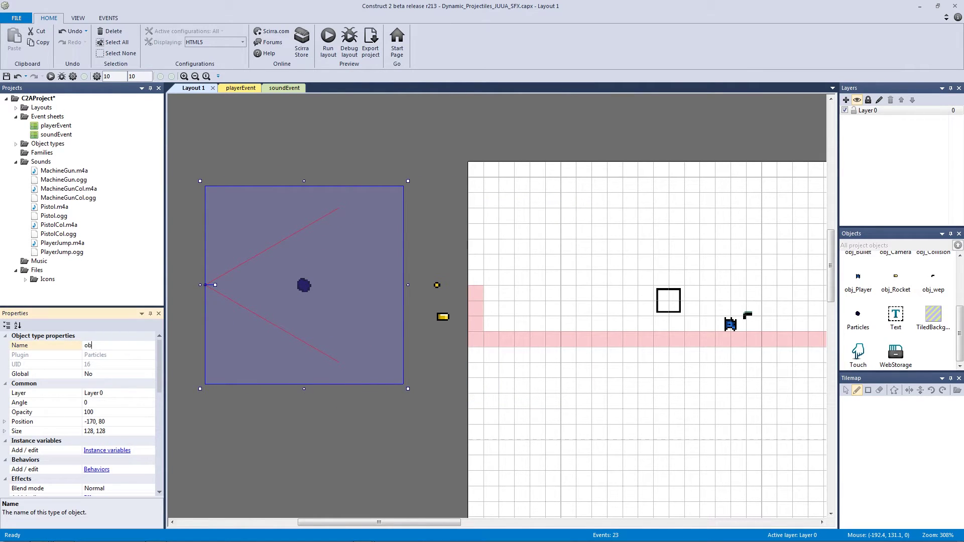
pyautogui.write('j_particle_rocket')
pyautogui.press('Return')
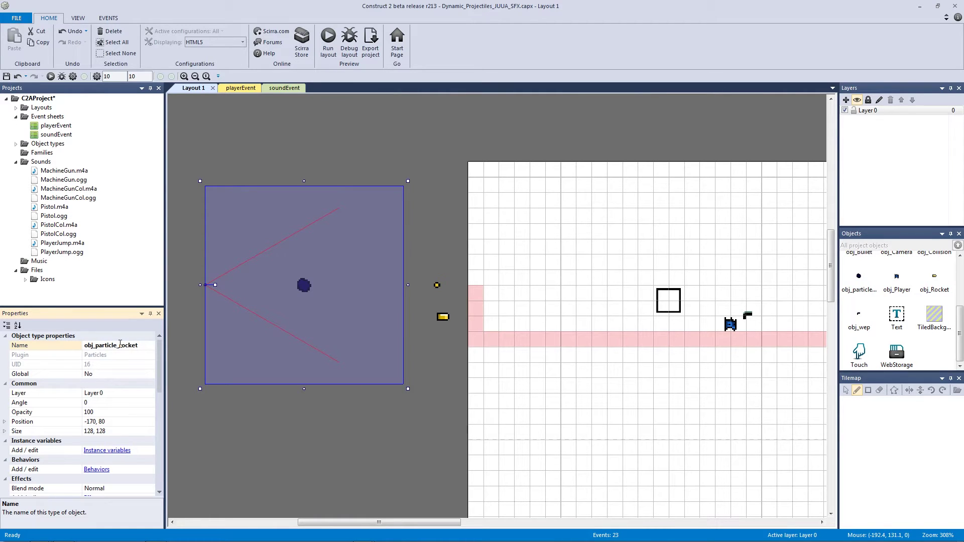
pyautogui.click(474, 161)
pyautogui.hotkey('ctrl', 's')
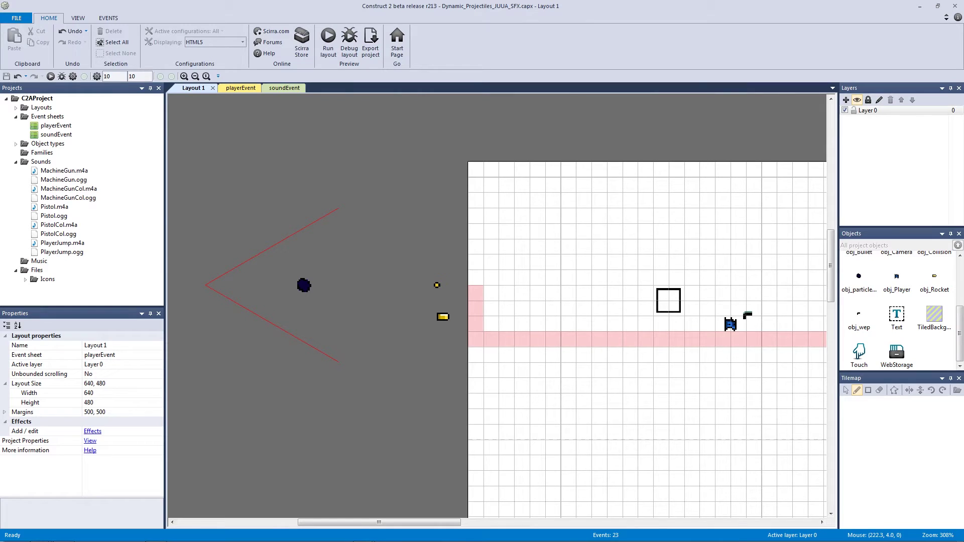
# - Change obj_Rocket's Bullet speed from 400 to 50 and set acceleration to 500
pyautogui.click(449, 315)
pyautogui.moveTo(159, 383); pyautogui.dragTo(160, 433)
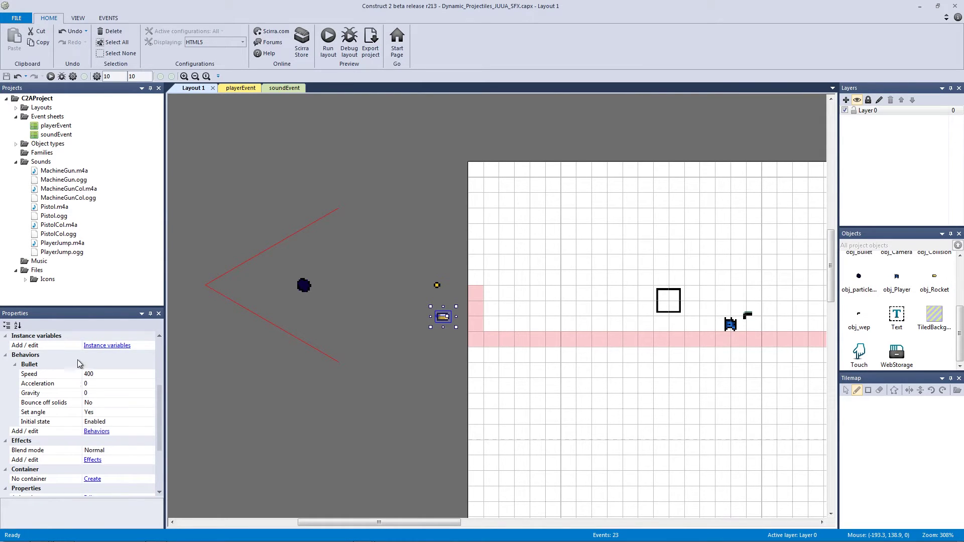
pyautogui.click(90, 373)
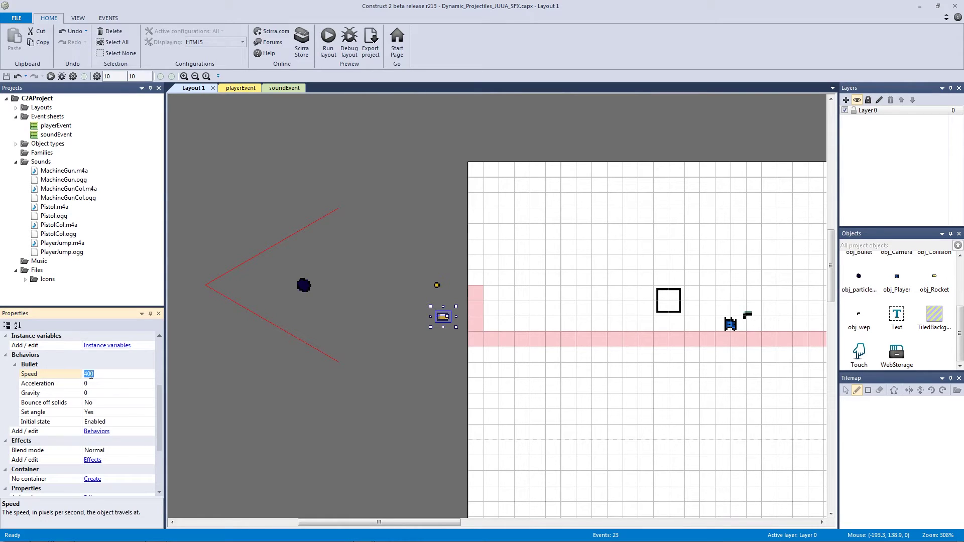
pyautogui.write('50')
pyautogui.press('Return')
pyautogui.click(91, 383)
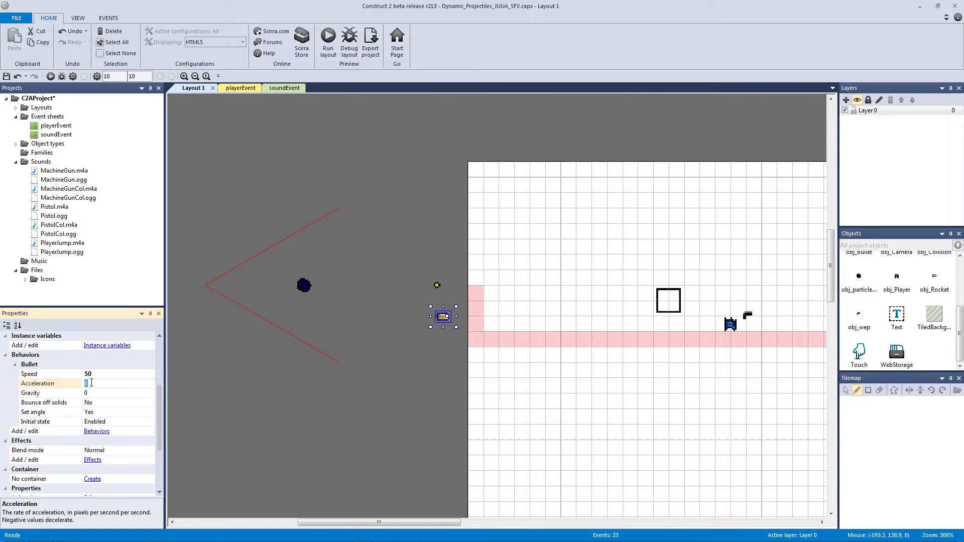
pyautogui.write('500')
# - Save the project and set obj_particle_rocket's emission rate to 25
pyautogui.click(333, 381)
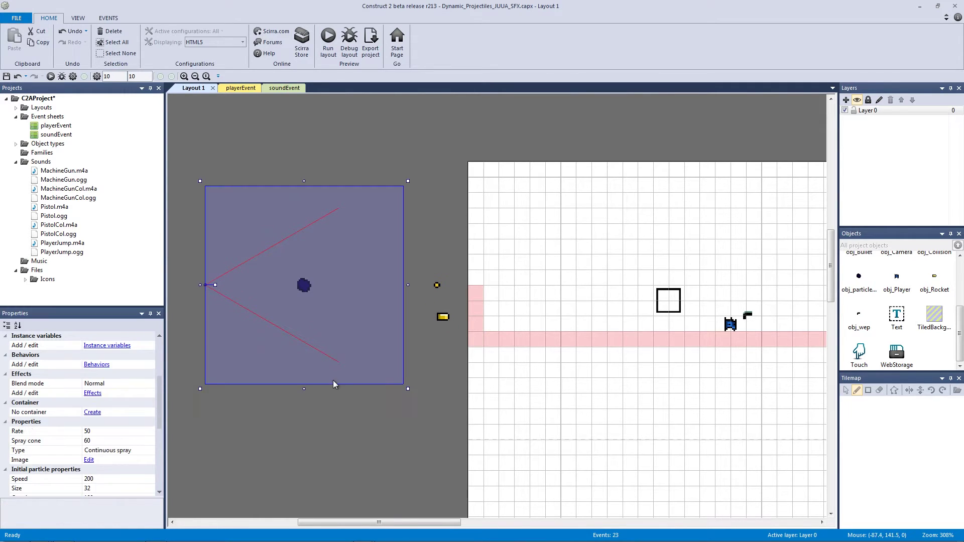
pyautogui.click(389, 419)
pyautogui.hotkey('ctrl', 's')
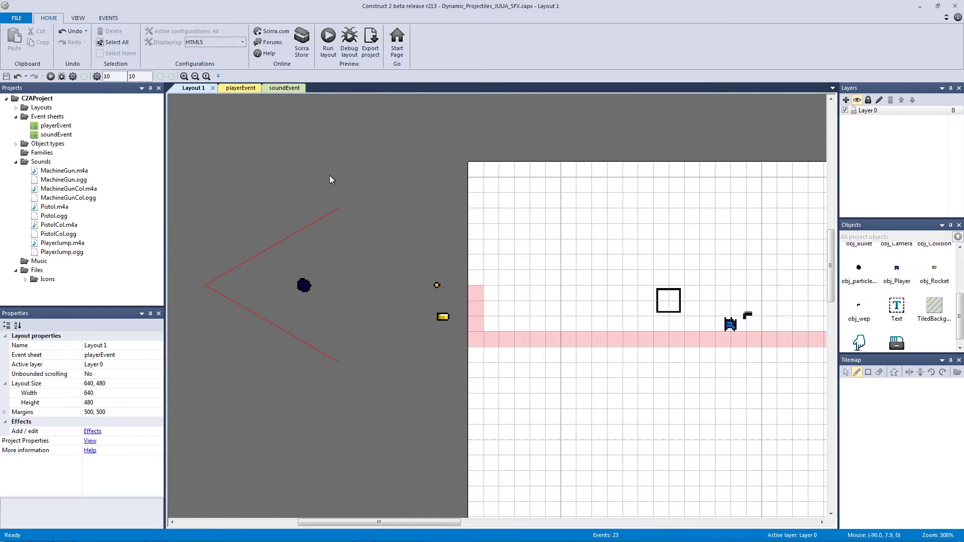
pyautogui.click(296, 290)
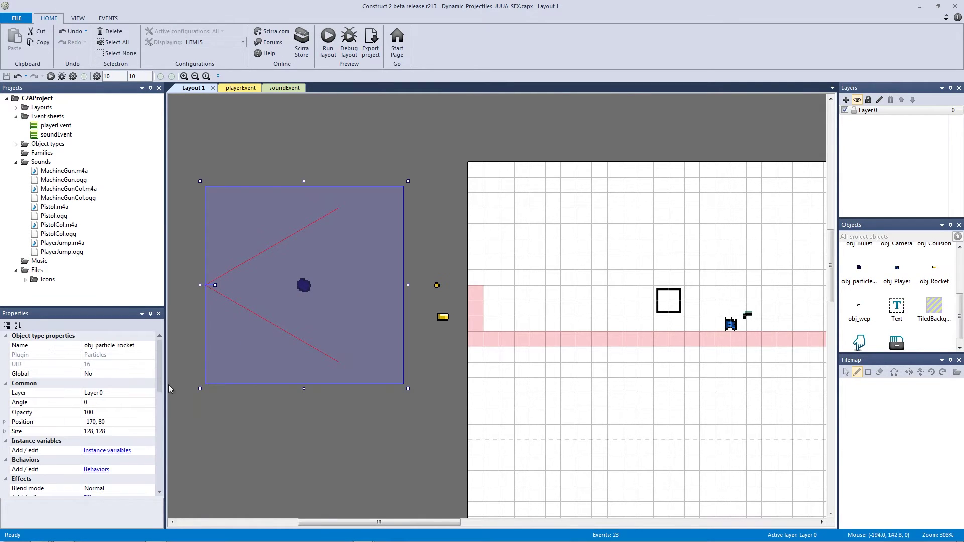
pyautogui.scroll(-2, 159, 383)
pyautogui.moveTo(153, 399); pyautogui.dragTo(159, 435)
pyautogui.click(120, 365)
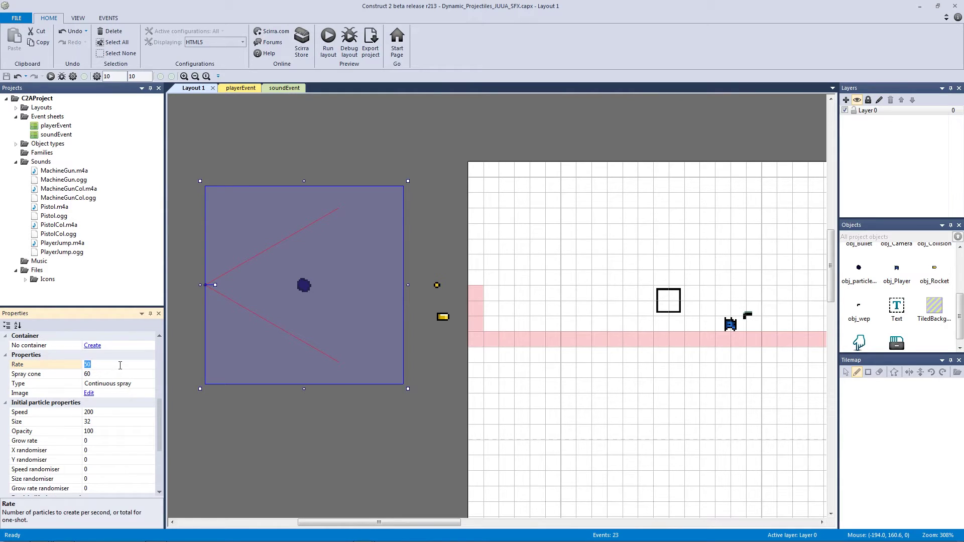
pyautogui.write('25')
pyautogui.click(113, 375)
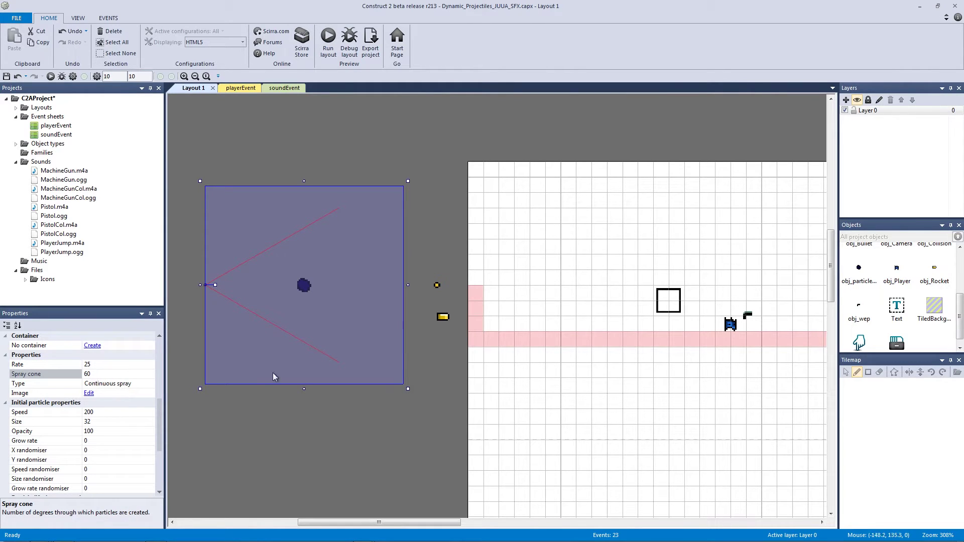
# - Narrow the emitter's spray cone from 60 to 20 degrees
pyautogui.click(89, 374)
pyautogui.click(60, 376)
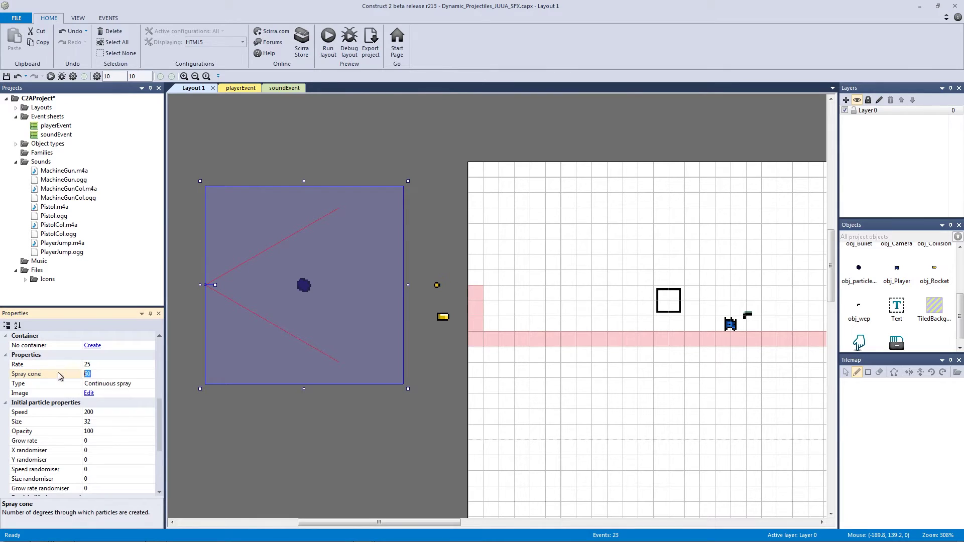
pyautogui.write('20')
pyautogui.press('Return')
# - Set the rocket trail particles to speed -5, size 10 and grow rate 5, then deselect
pyautogui.moveTo(159, 413); pyautogui.dragTo(159, 425)
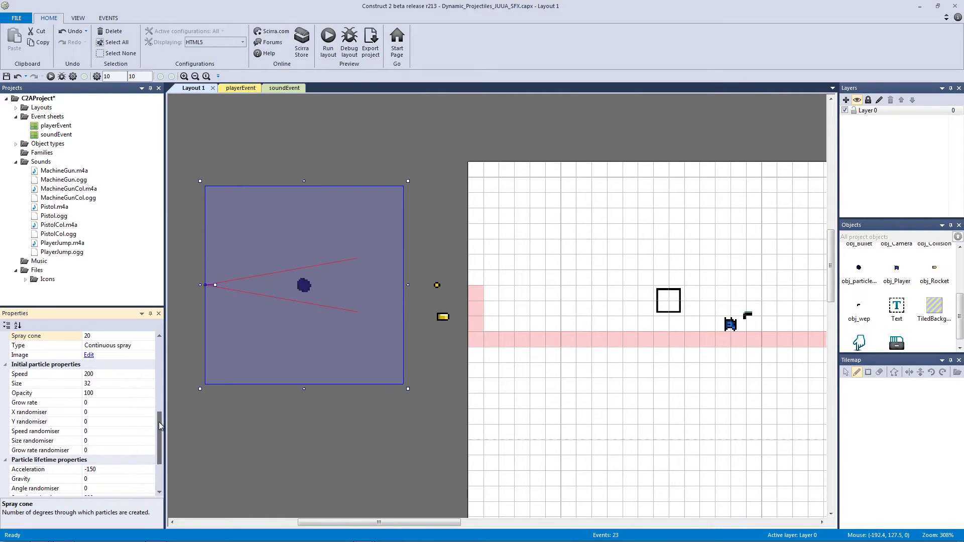
pyautogui.click(99, 374)
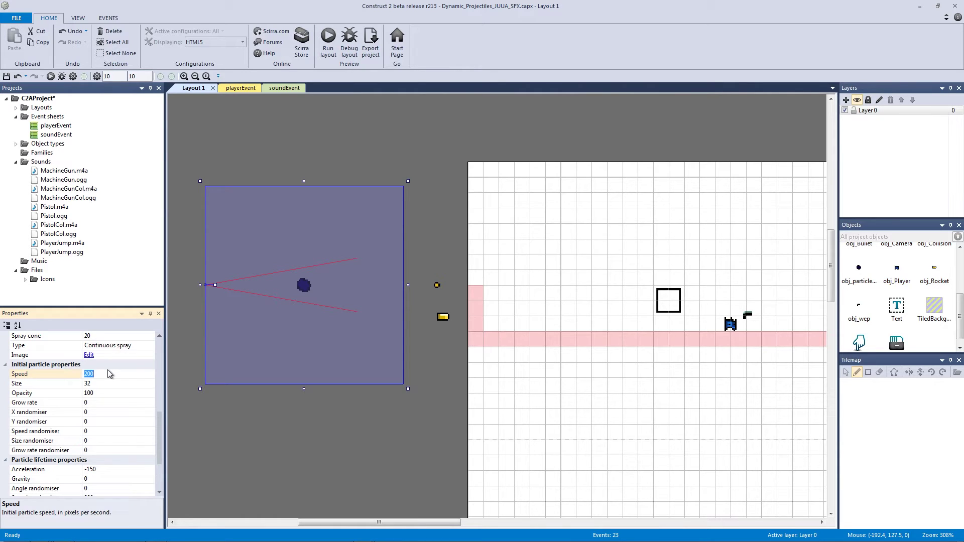
pyautogui.write('-5')
pyautogui.click(97, 384)
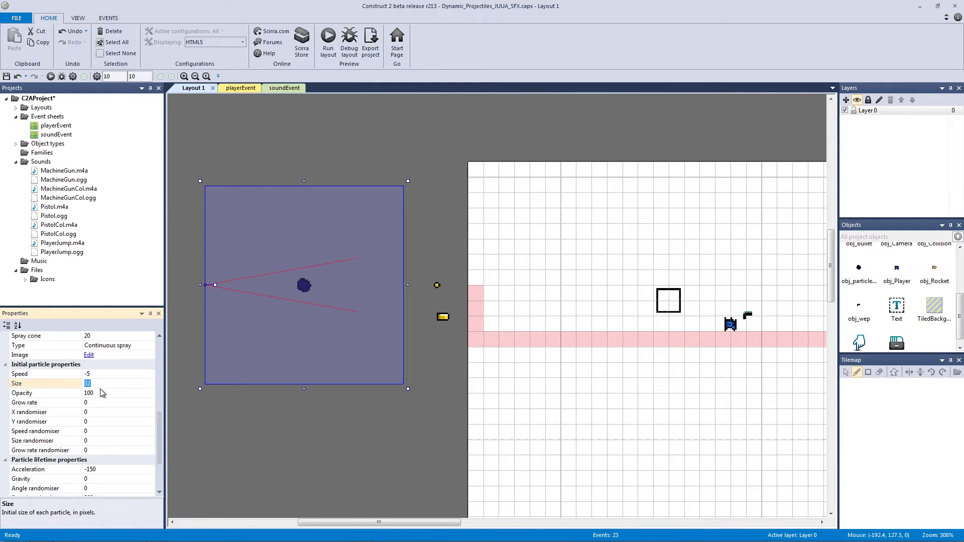
pyautogui.write('10')
pyautogui.press('Return')
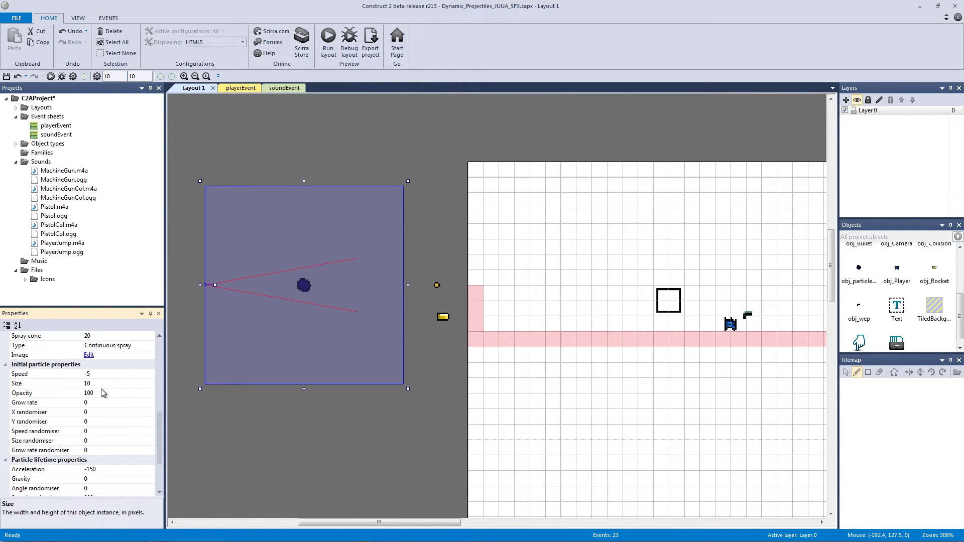
pyautogui.click(105, 402)
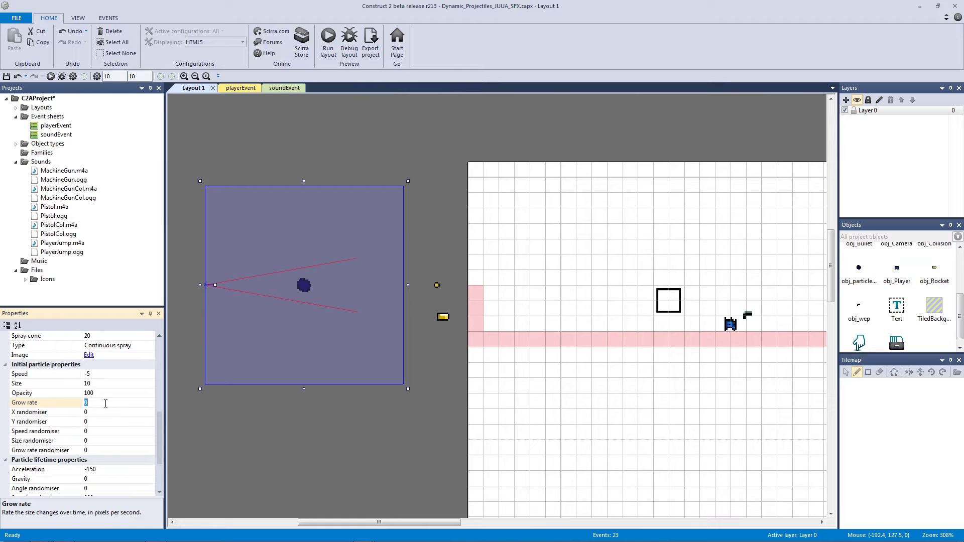
pyautogui.write('5')
pyautogui.press('Return')
pyautogui.click(353, 157)
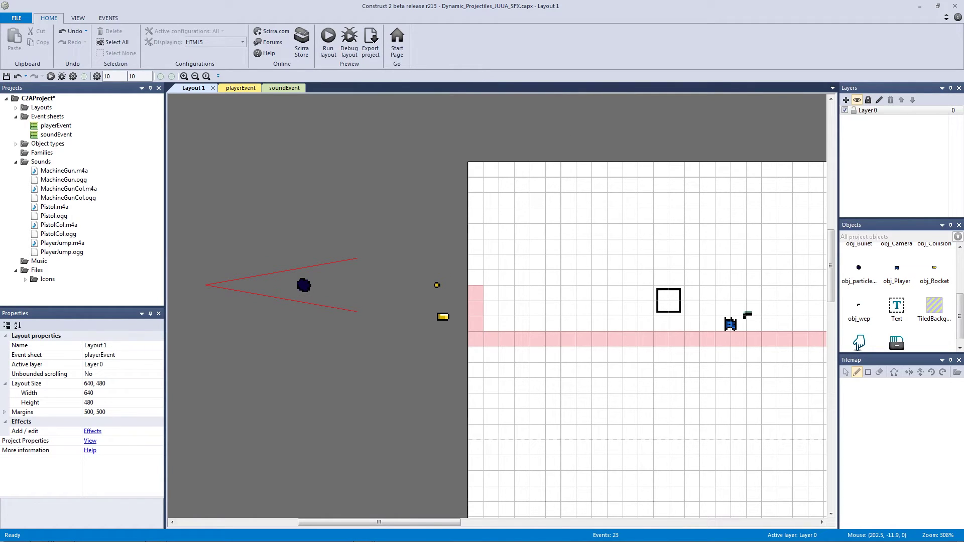
# - On the playerEvent sheet, duplicate the MACHINEGUN weapon event with its sub-event
pyautogui.scroll(-1, 753, 151)
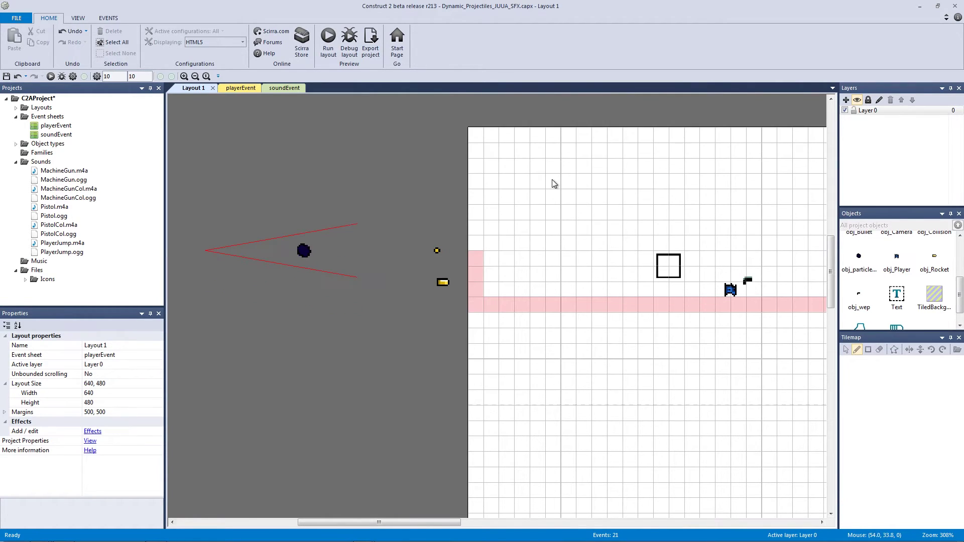
pyautogui.click(241, 88)
pyautogui.scroll(4, 264, 179)
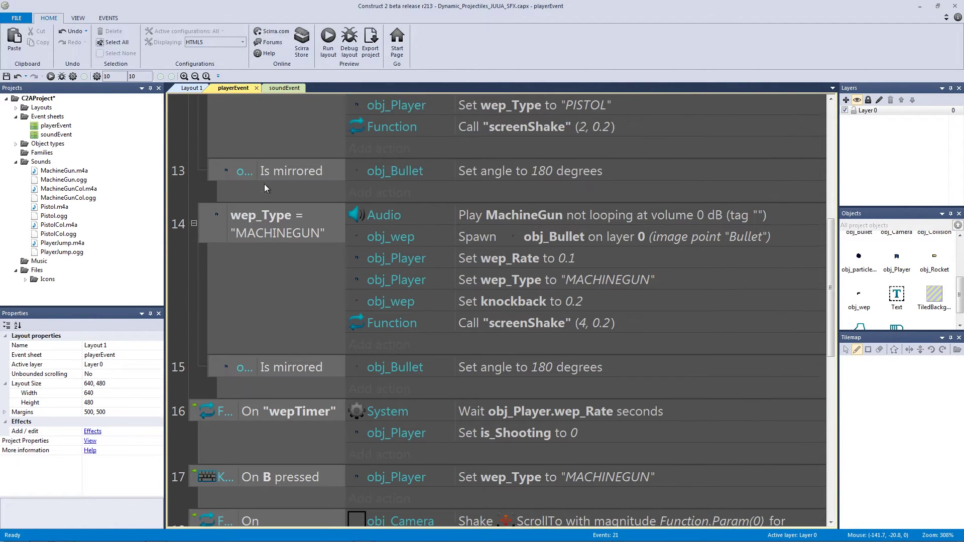
pyautogui.scroll(1, 265, 179)
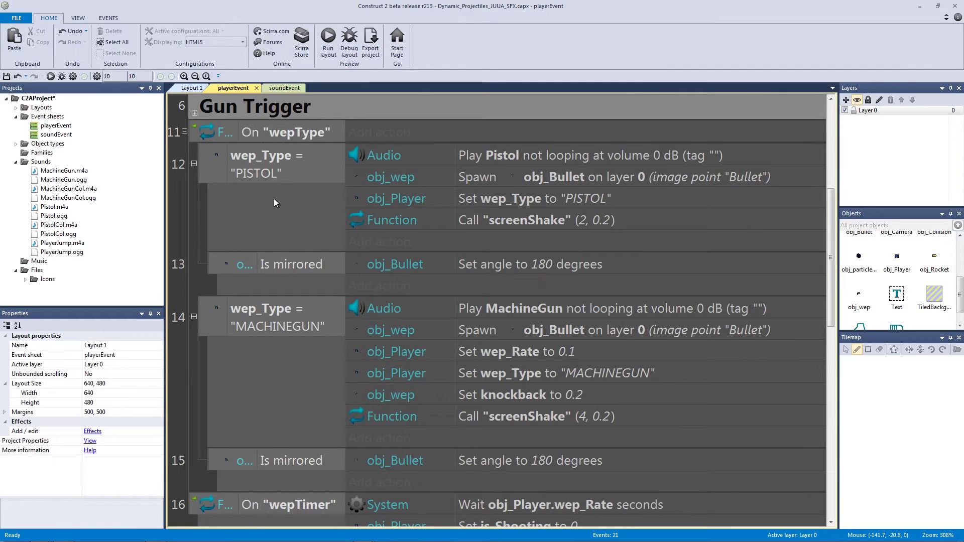
pyautogui.scroll(-2, 253, 235)
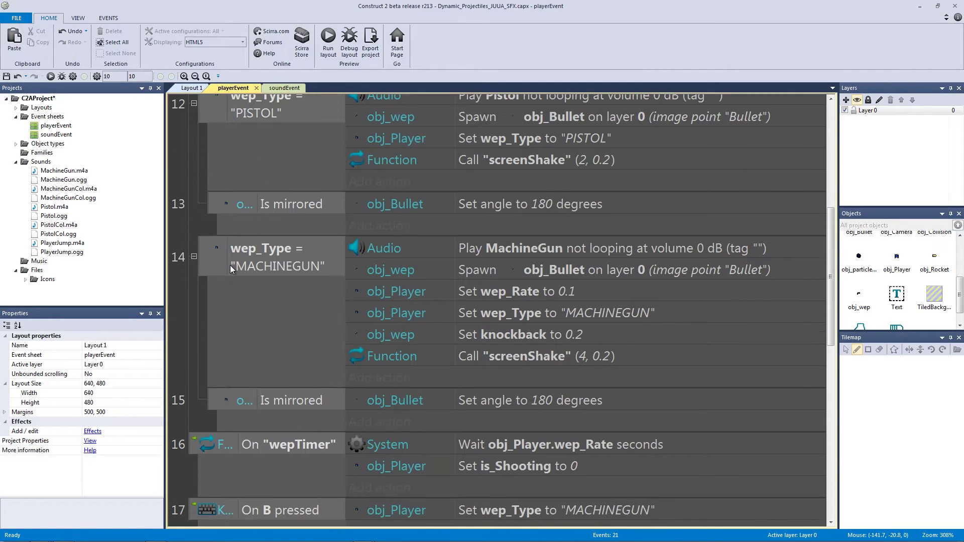
pyautogui.click(200, 264)
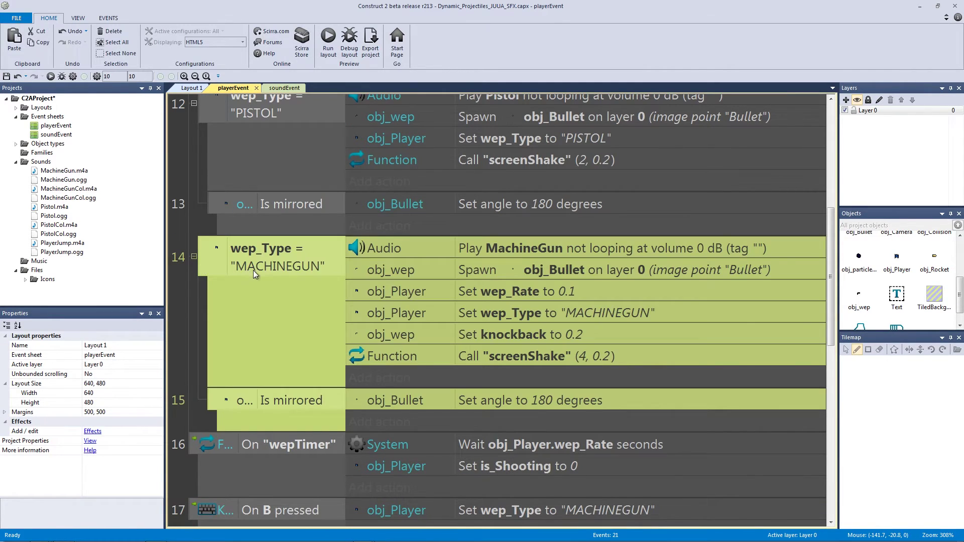
pyautogui.hotkey('ctrl', 'c')
pyautogui.hotkey('ctrl', 'v')
# - Change the copied event's wep_Type condition to compare against "BAZOOKA"
pyautogui.scroll(-2, 297, 309)
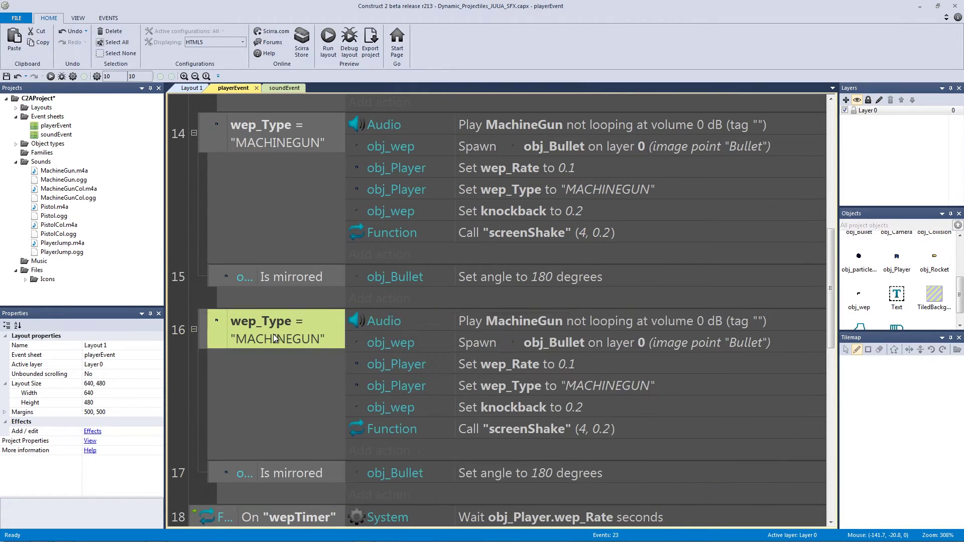
pyautogui.doubleClick(273, 333)
pyautogui.click(350, 221)
pyautogui.moveTo(351, 222); pyautogui.dragTo(264, 225)
pyautogui.write('BAZOOKA')
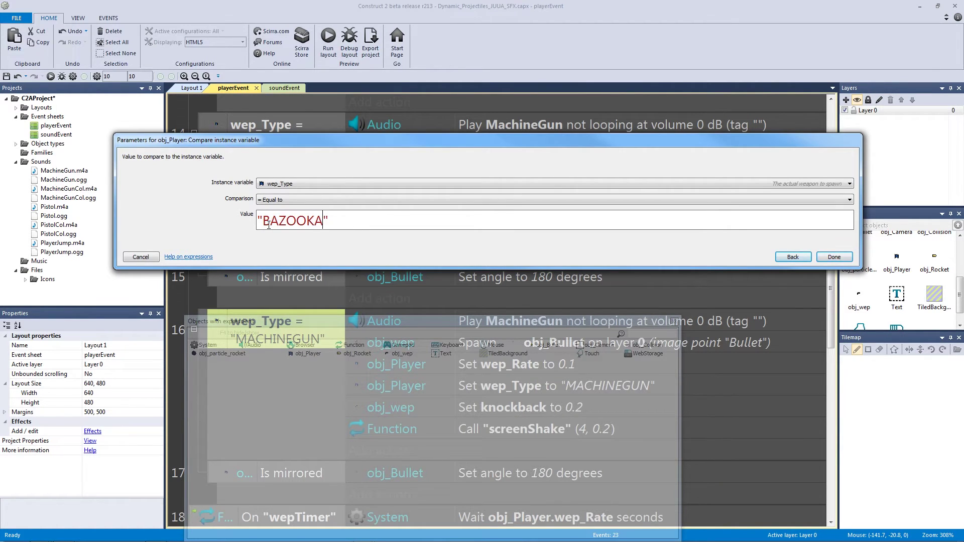
pyautogui.press('Return')
# - Delete the MachineGun sound action from the new event 16
pyautogui.scroll(-2, 302, 290)
pyautogui.click(443, 267)
pyautogui.scroll(-1, 444, 267)
pyautogui.press('Delete')
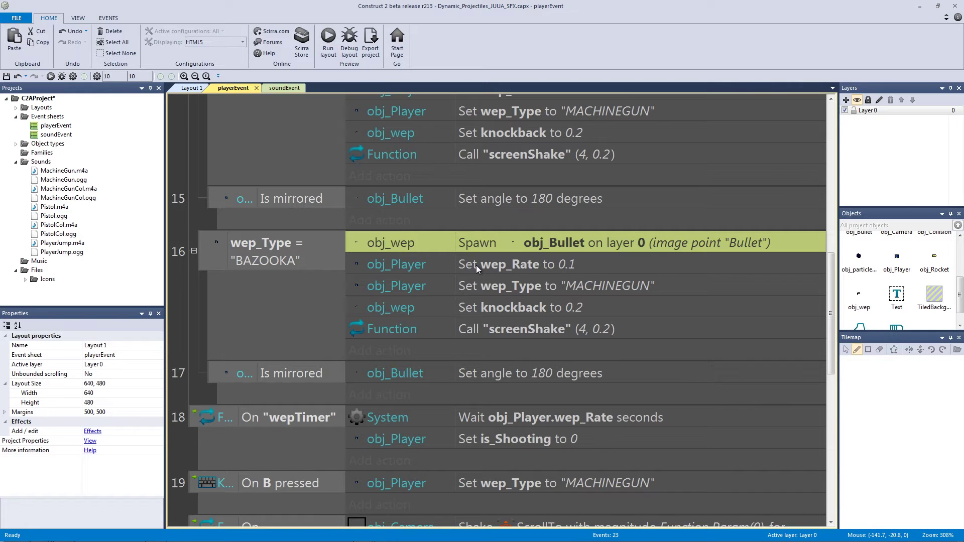
# - Make the BAZOOKA event's Spawn action create obj_Rocket instead of obj_Bullet
pyautogui.doubleClick(531, 244)
pyautogui.click(296, 241)
pyautogui.click(305, 189)
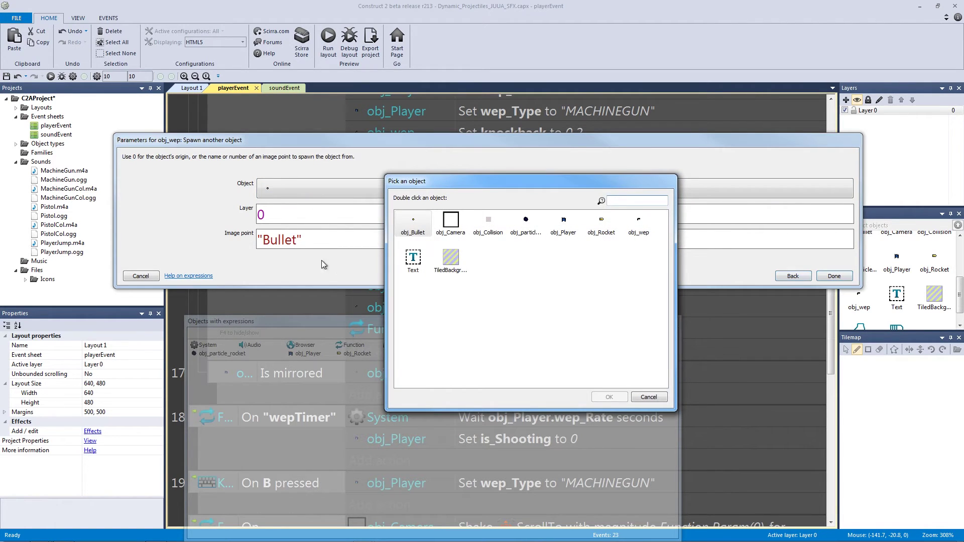
pyautogui.doubleClick(600, 224)
pyautogui.click(834, 276)
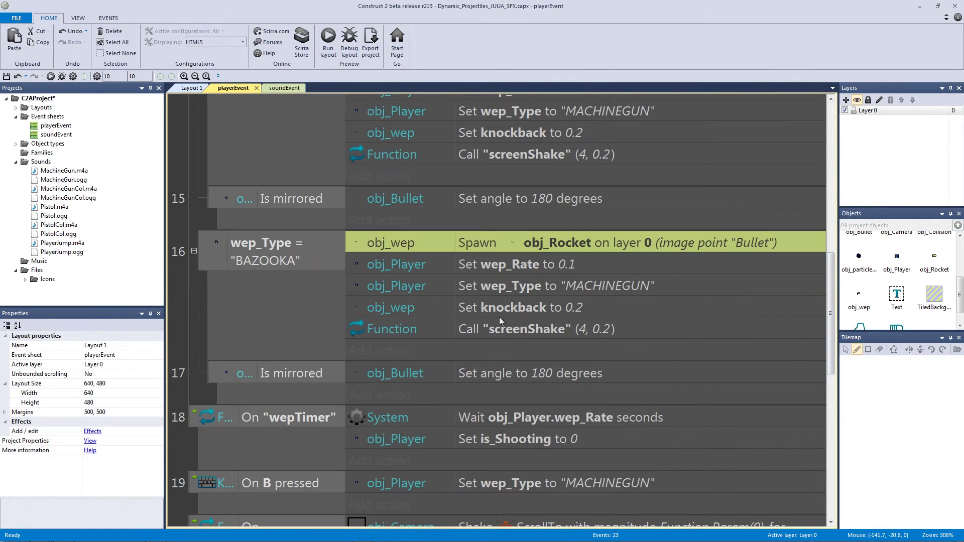
# - Change the BAZOOKA event's wep_Rate value from 0.1 to 2
pyautogui.click(496, 264)
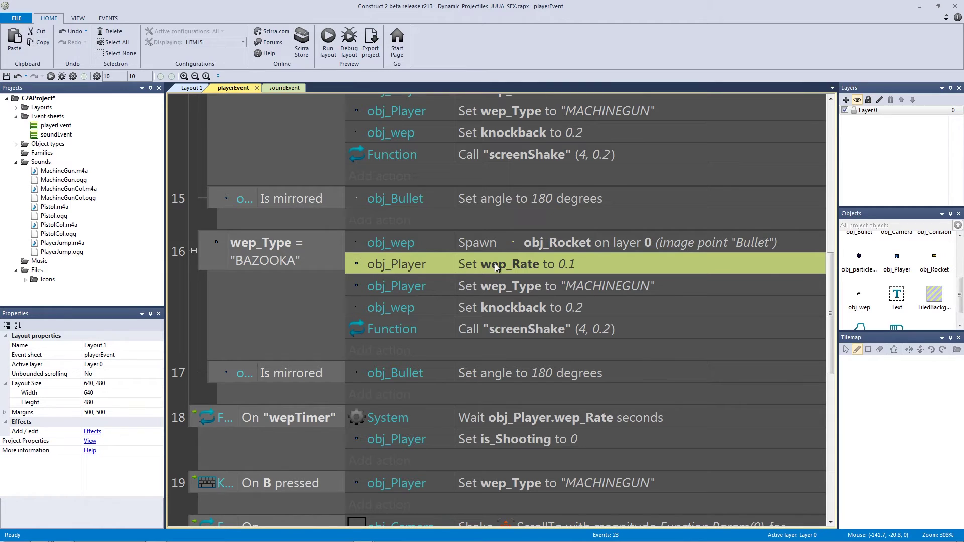
pyautogui.scroll(3, 495, 263)
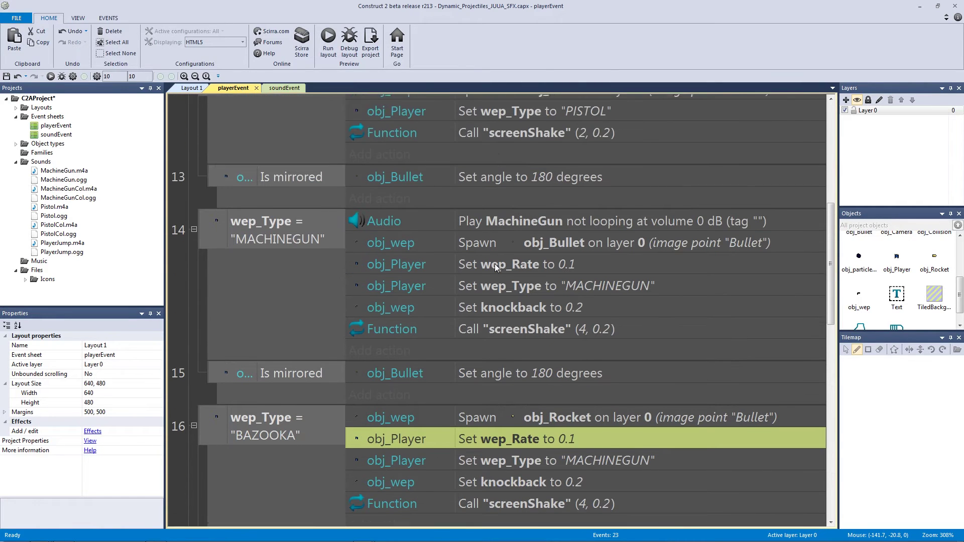
pyautogui.scroll(-2, 493, 267)
pyautogui.scroll(-1, 494, 267)
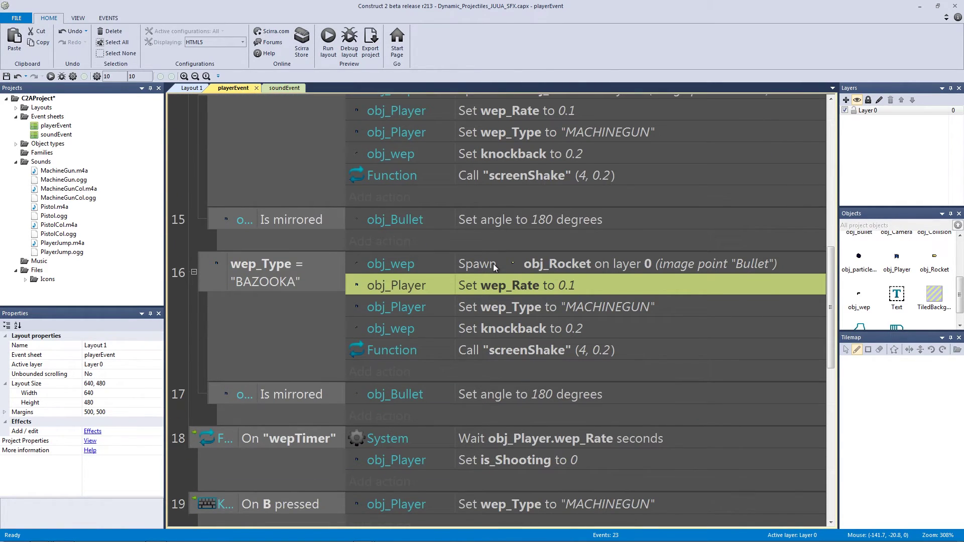
pyautogui.doubleClick(569, 284)
pyautogui.press('Tab')
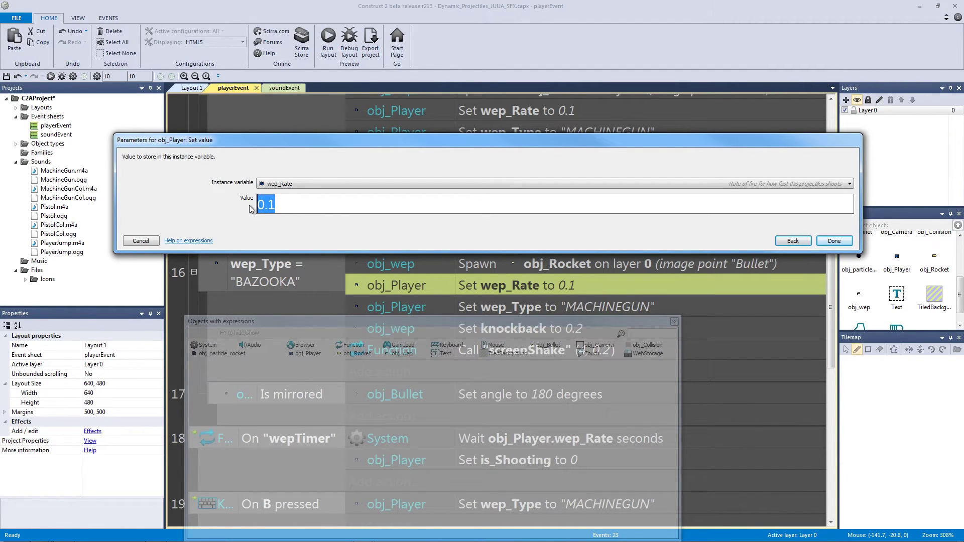
pyautogui.write('2')
pyautogui.press('Return')
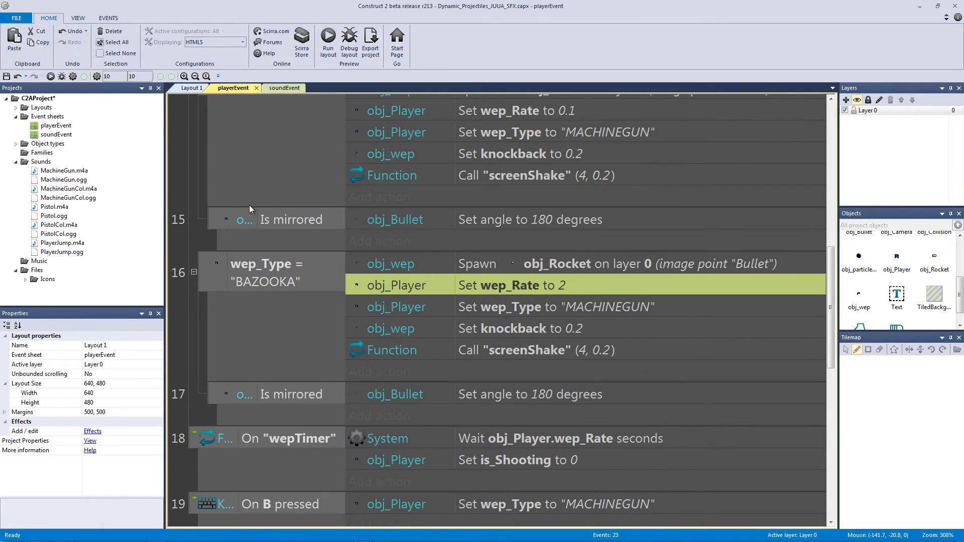